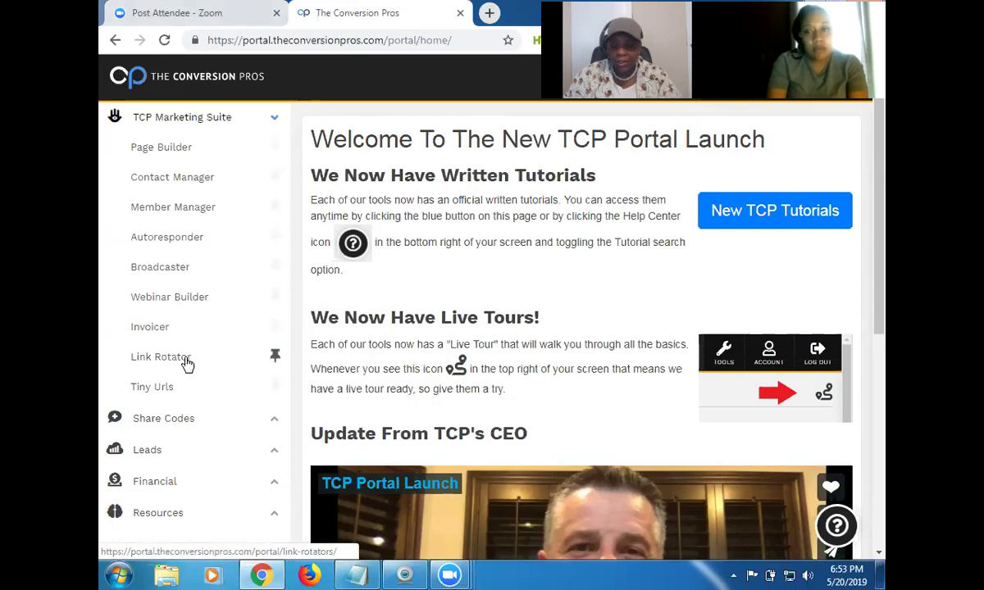
# Go to Link Rotator and start its guided tour, advancing to the create-a-rotator step.
pyautogui.click(185, 363)
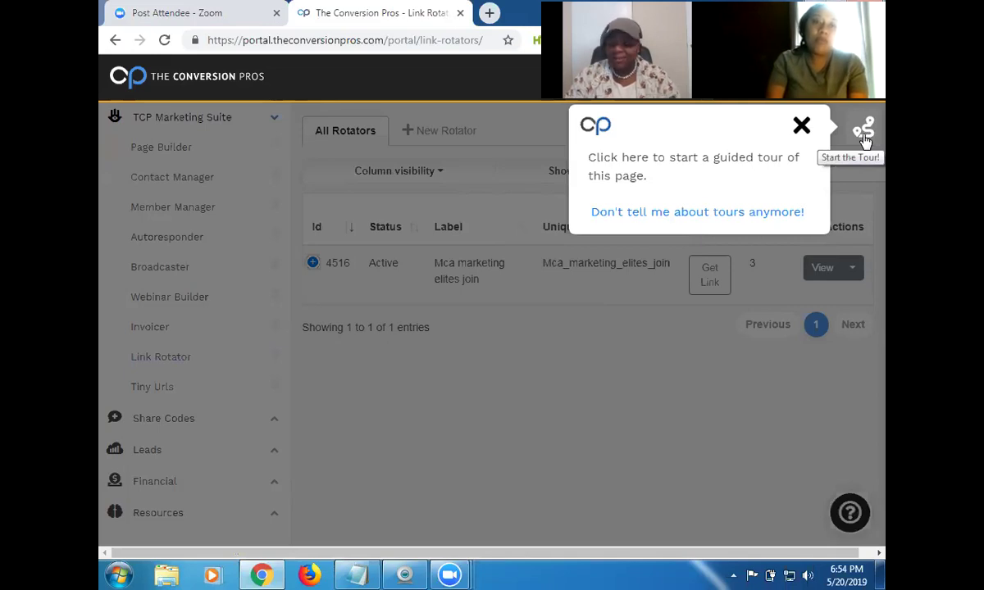
pyautogui.click(863, 137)
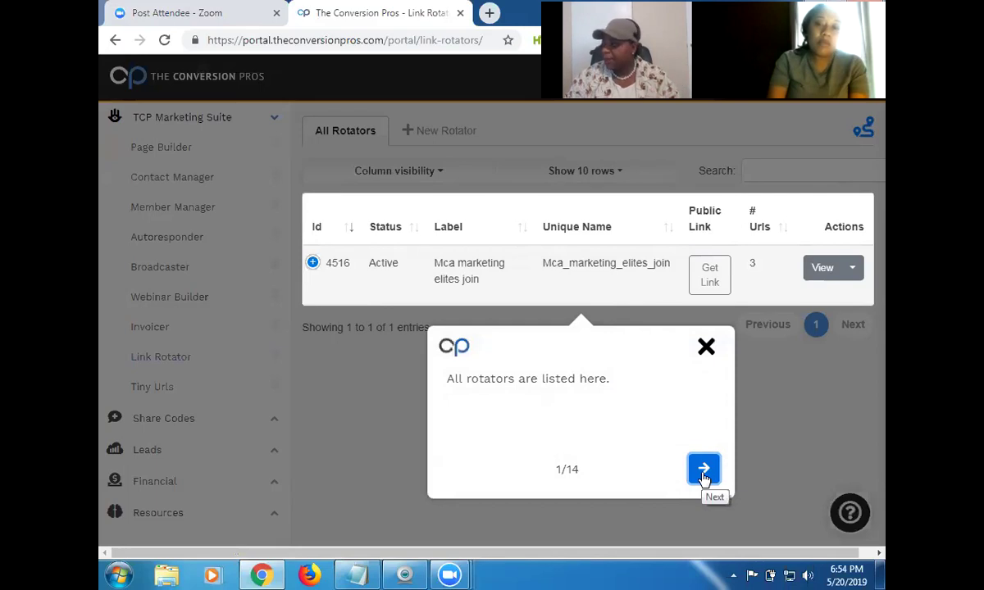
pyautogui.click(703, 472)
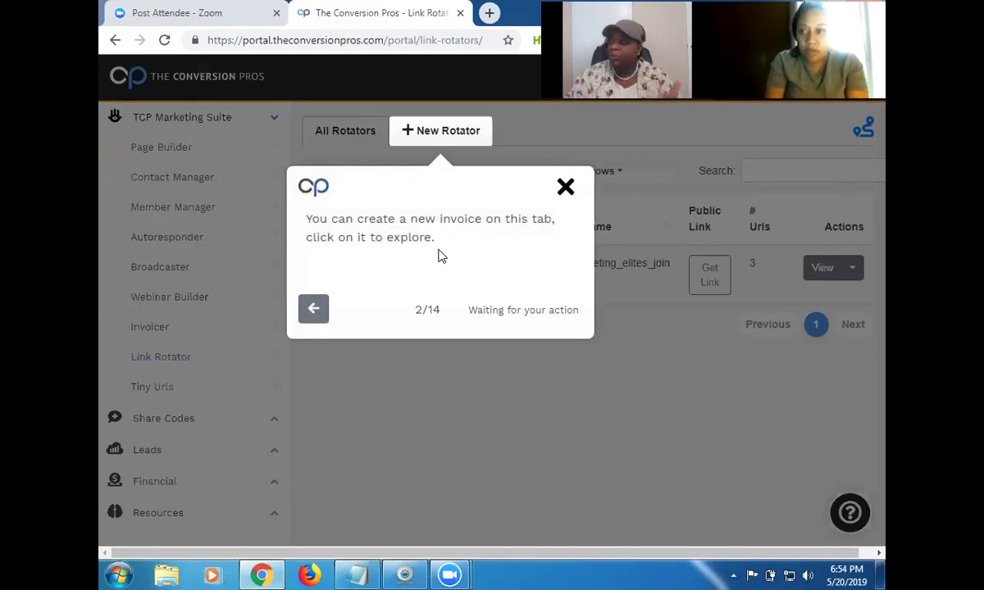
# Start a new rotator labelled 'MLGS Team rotator' and advance the tour to step 4.
pyautogui.click(453, 139)
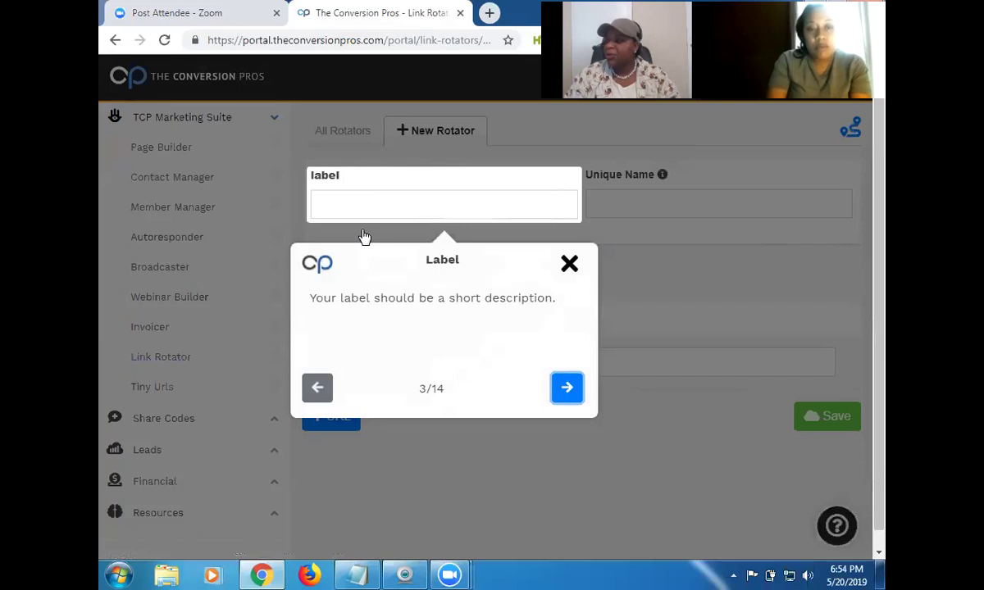
pyautogui.click(382, 204)
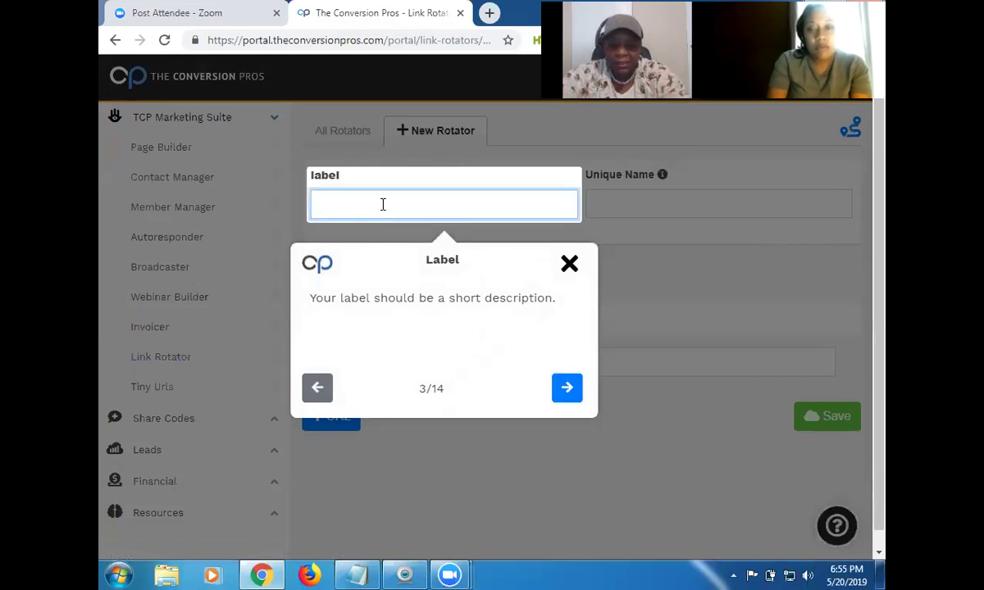
pyautogui.write('MLGS')
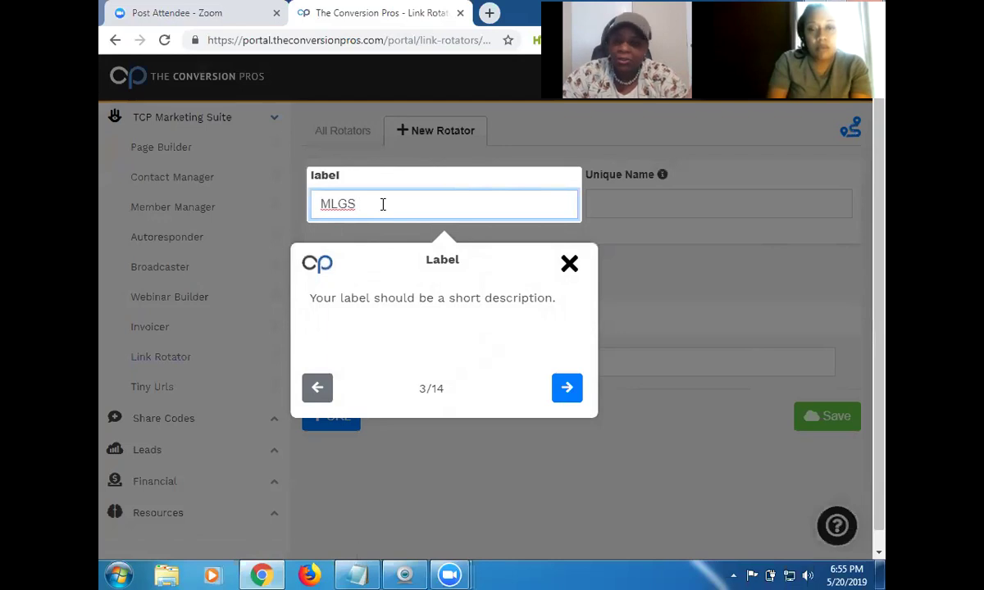
pyautogui.write(' Team rotatot')
pyautogui.press('BackSpace')
pyautogui.write('r')
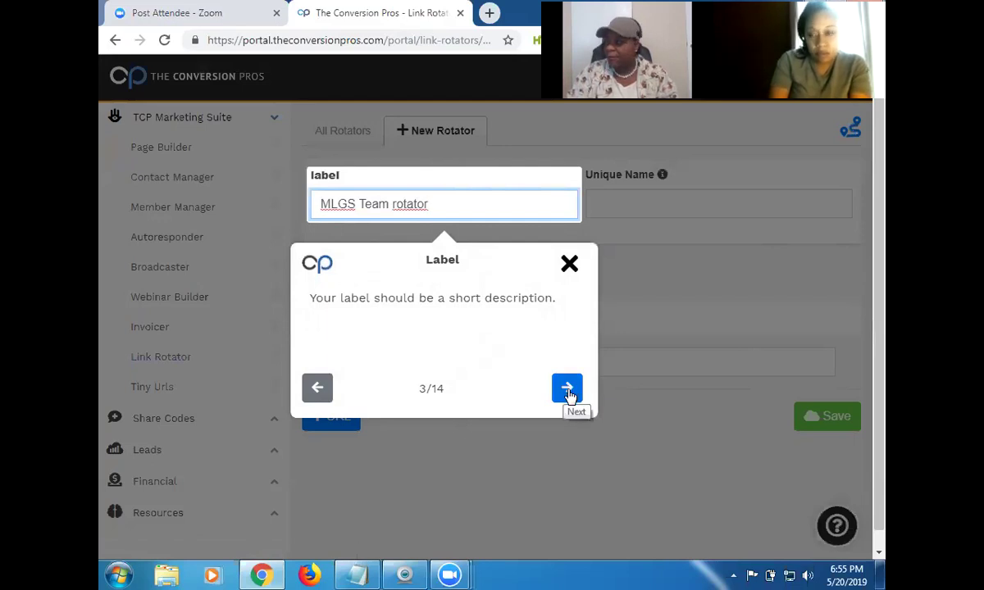
pyautogui.click(567, 391)
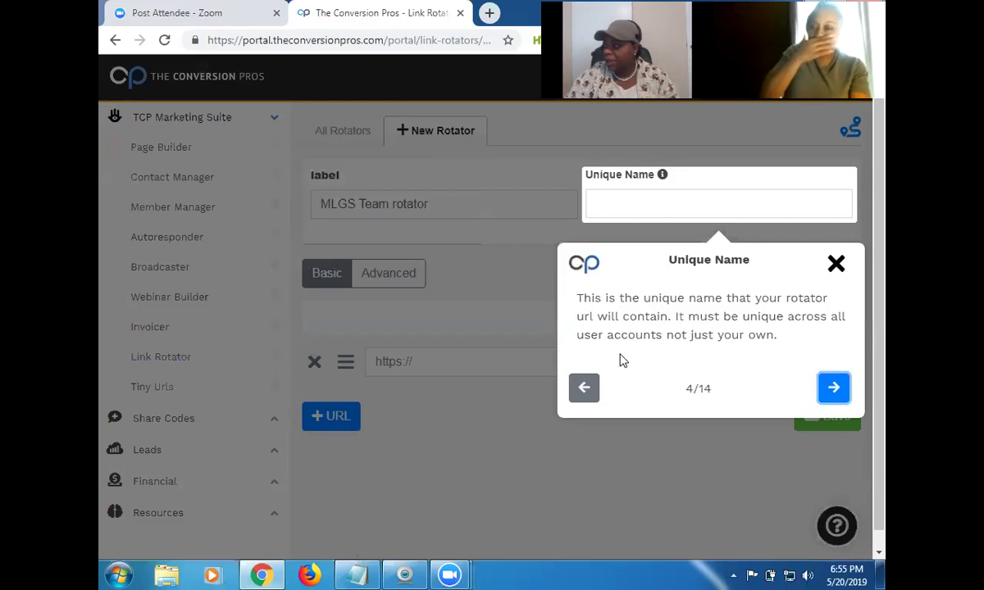
# Enter MLGSTeam as the rotator's unique name and advance the tour to the URL step.
pyautogui.click(645, 203)
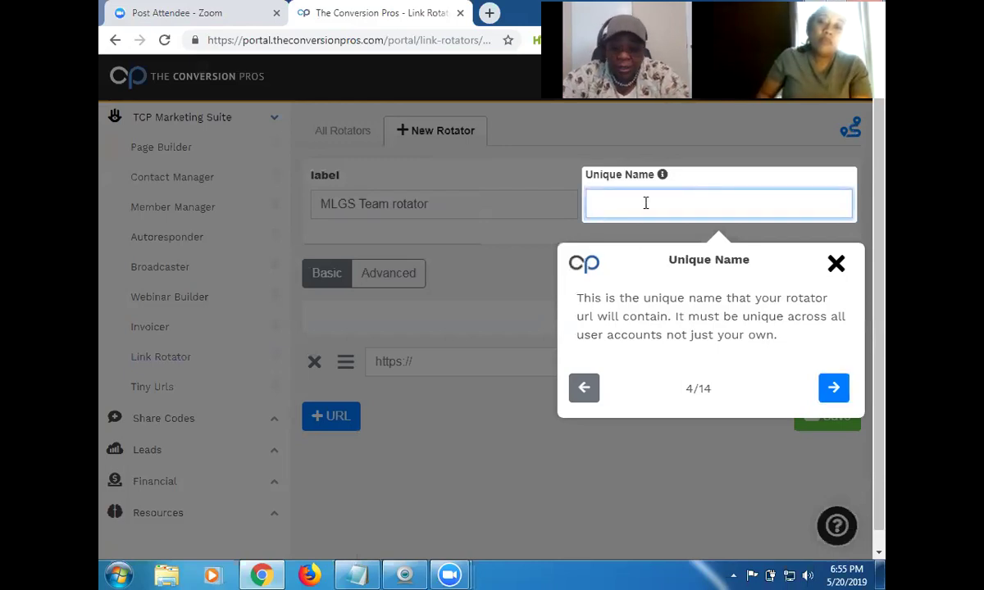
pyautogui.write('MLGS')
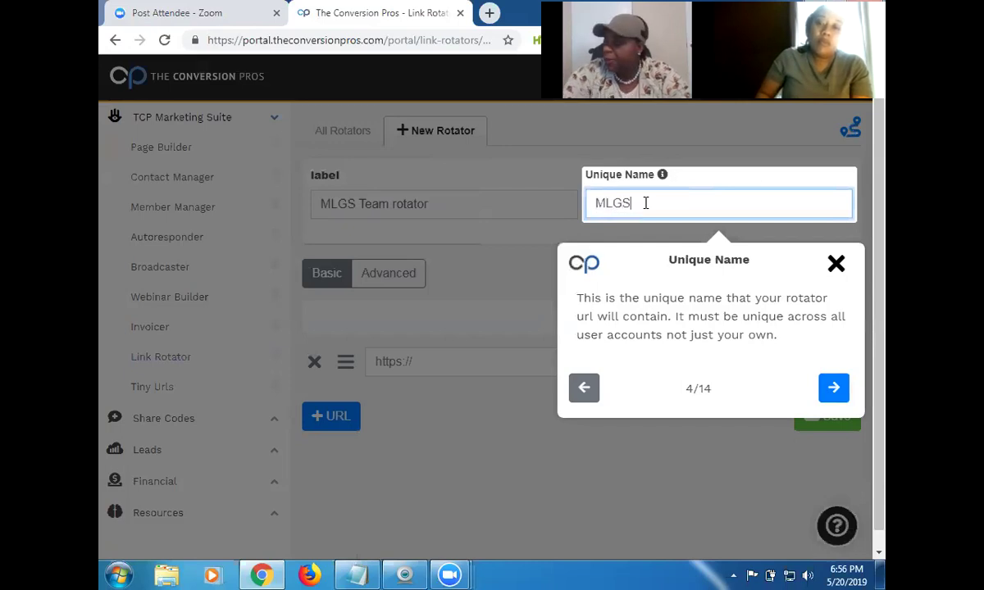
pyautogui.write('Team')
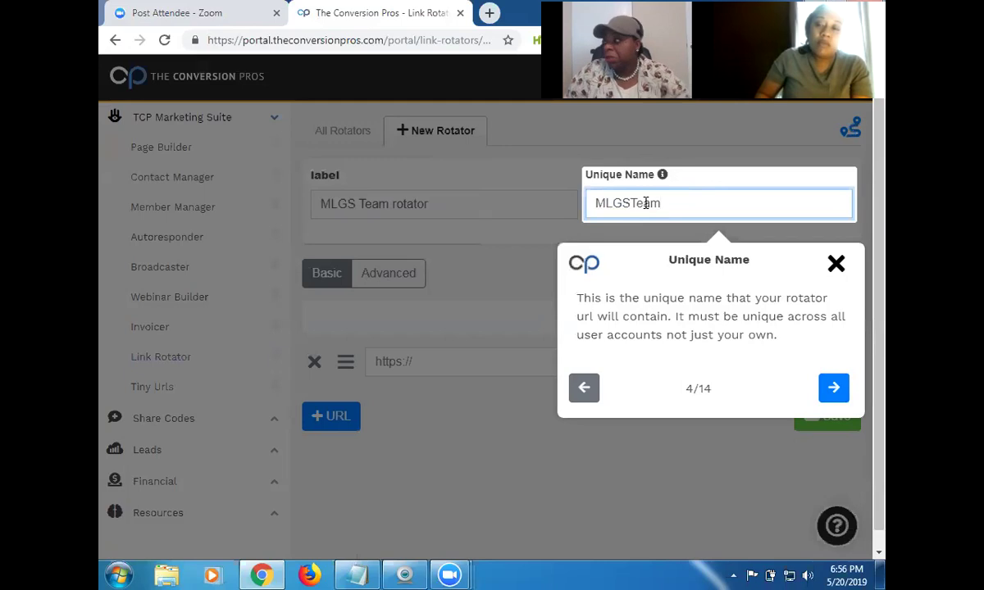
pyautogui.click(833, 392)
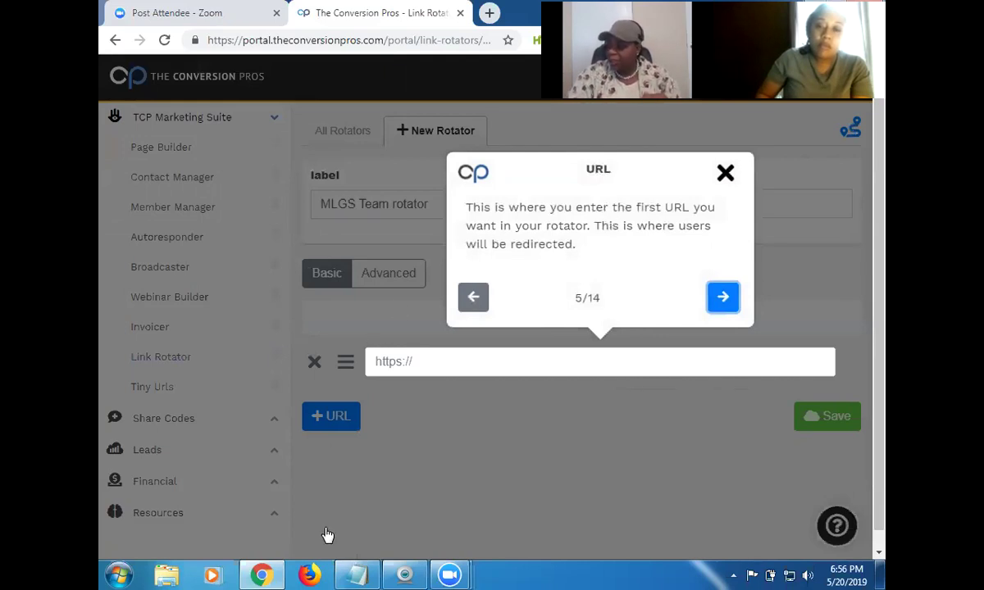
# Paste the first referral link from Notepad into the first URL field, advancing the tour to step 6.
pyautogui.moveTo(352, 574)
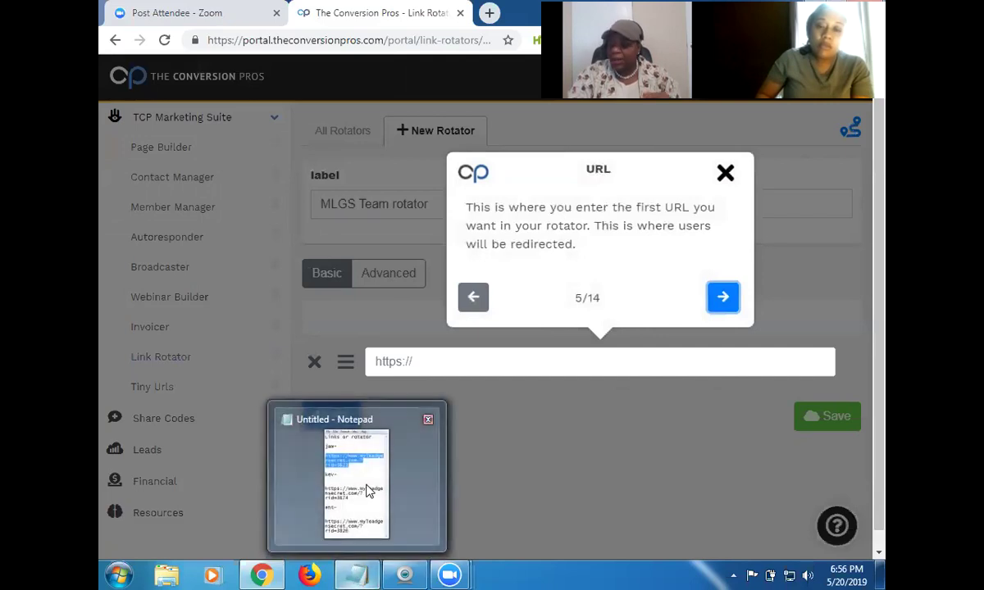
pyautogui.moveTo(367, 491)
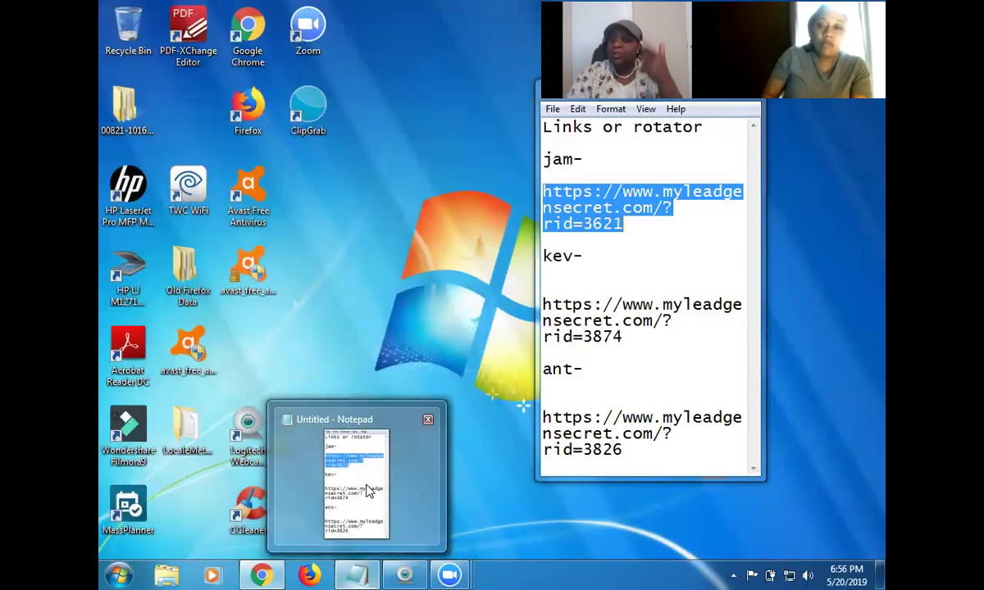
pyautogui.click(366, 490)
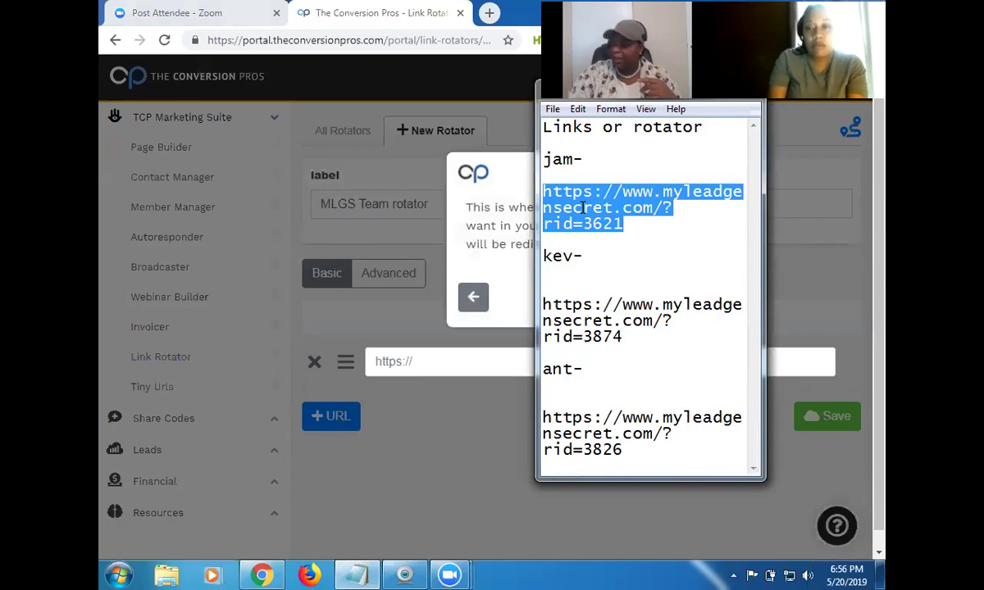
pyautogui.rightClick(600, 210)
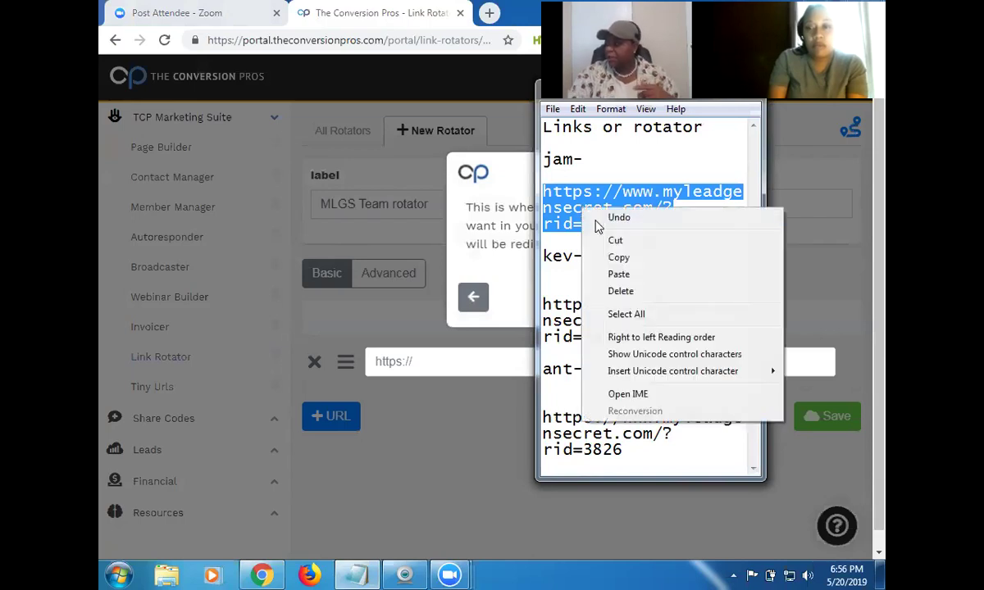
pyautogui.click(640, 263)
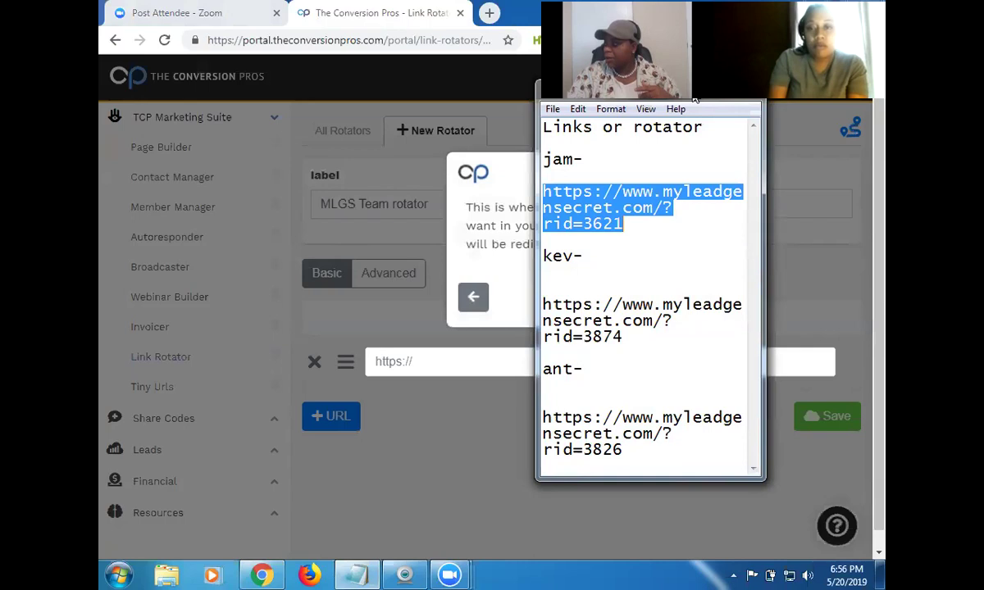
pyautogui.click(695, 100)
pyautogui.click(400, 362)
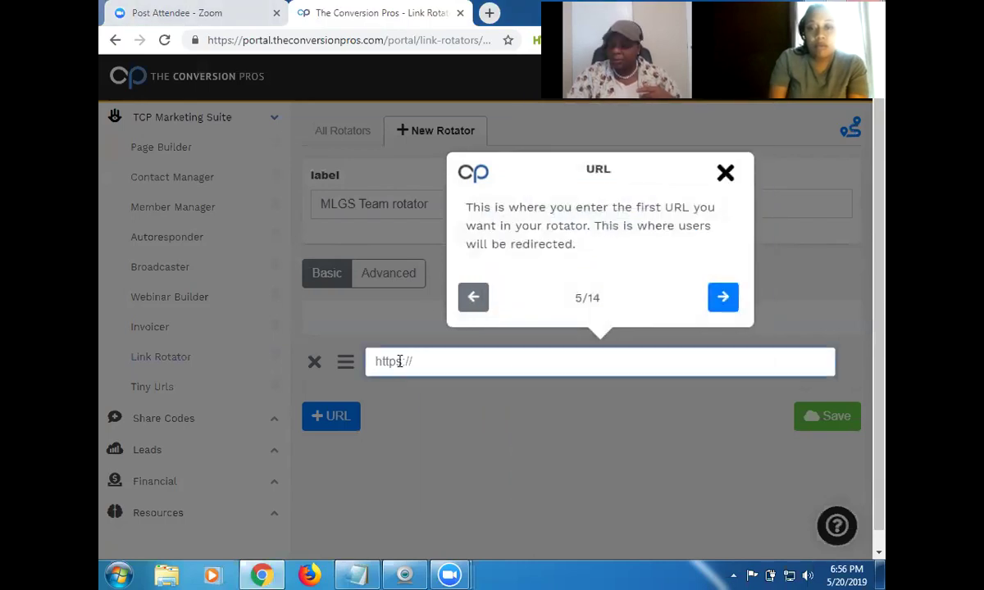
pyautogui.rightClick(399, 361)
pyautogui.click(450, 241)
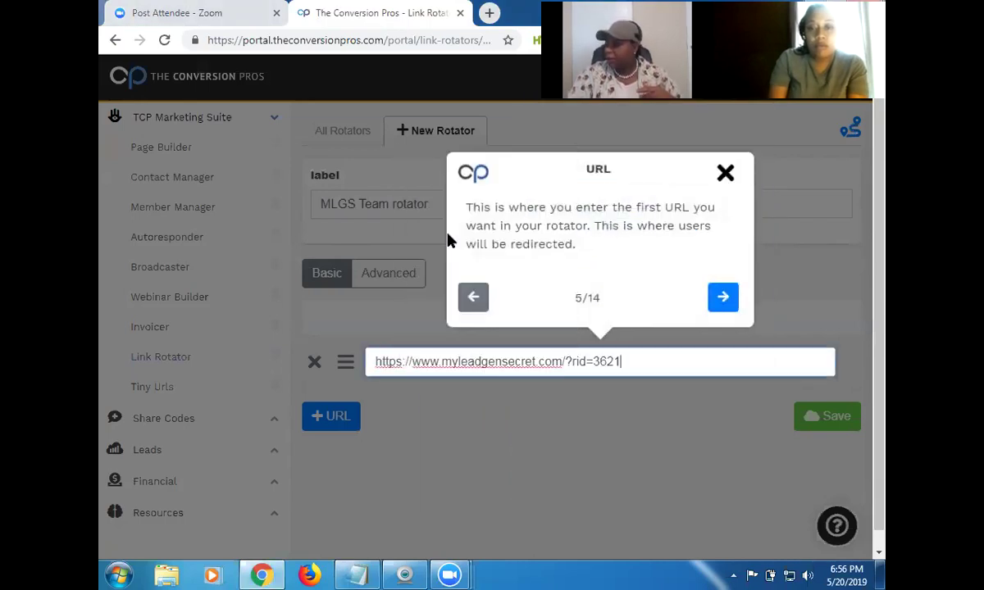
pyautogui.click(722, 300)
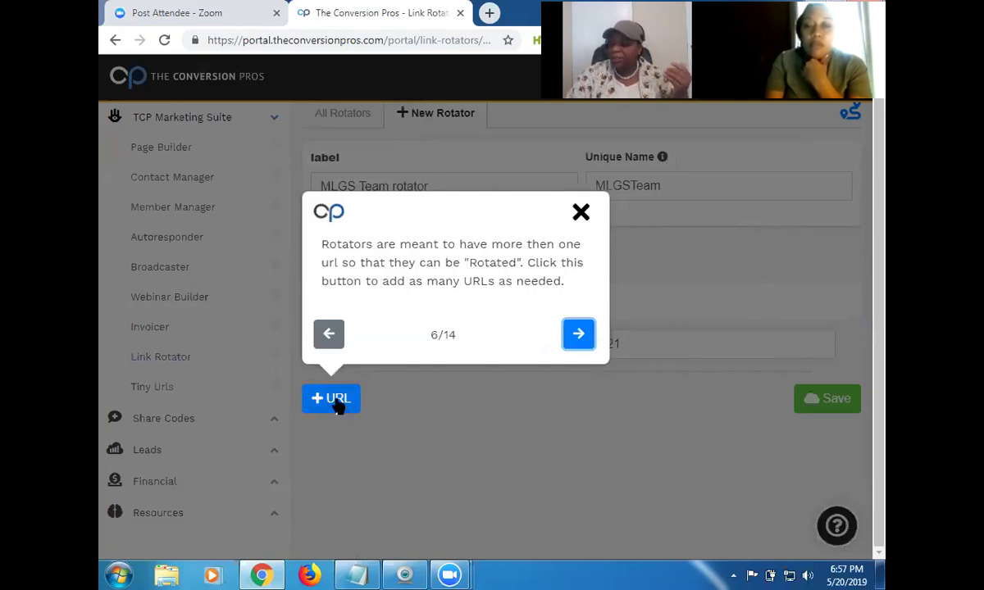
# Add second and third URL rows with +URL, then advance the tour to the delete-URL step.
pyautogui.click(336, 399)
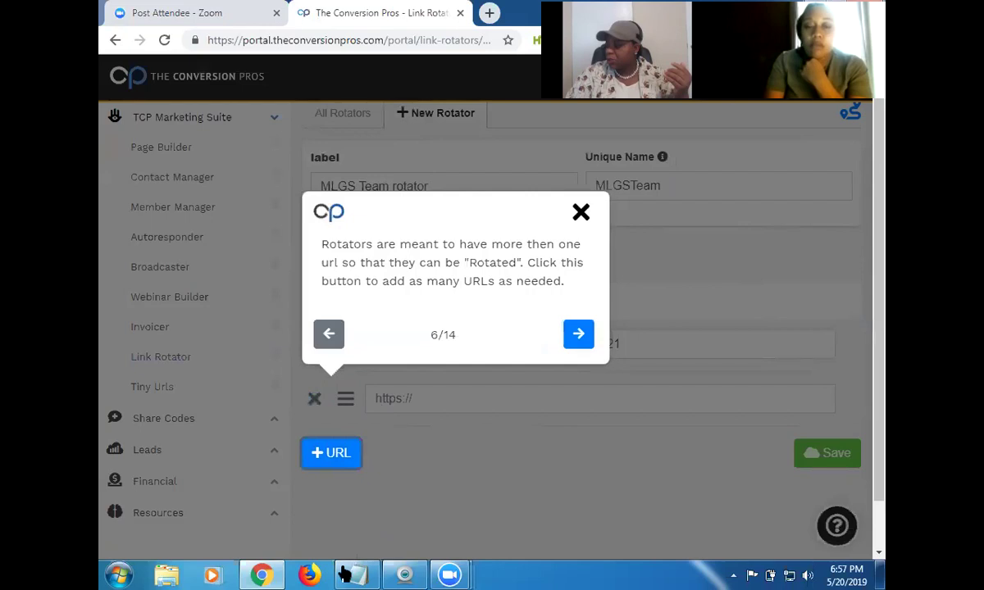
pyautogui.moveTo(357, 574)
pyautogui.moveTo(366, 504)
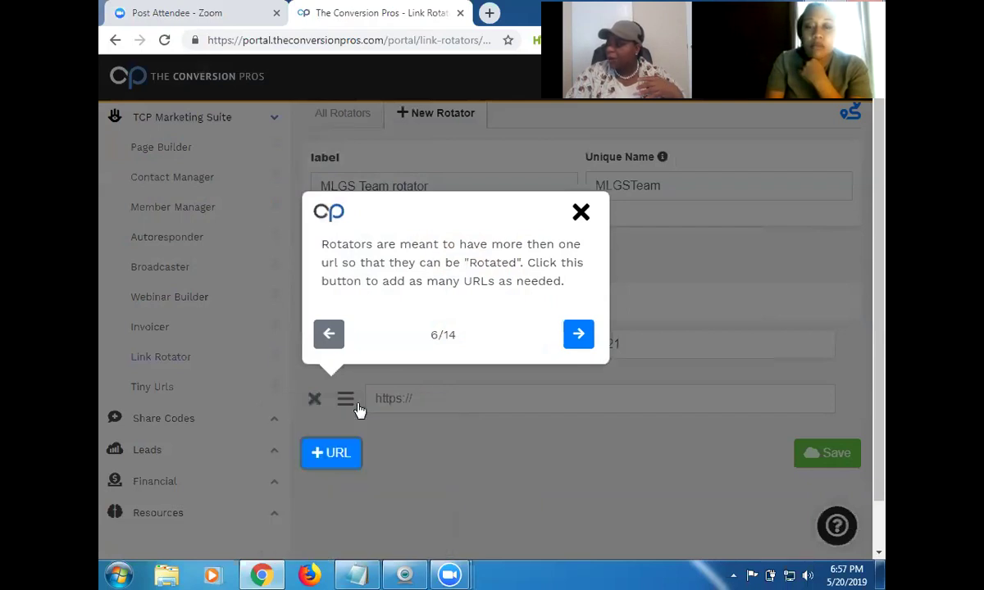
pyautogui.click(334, 459)
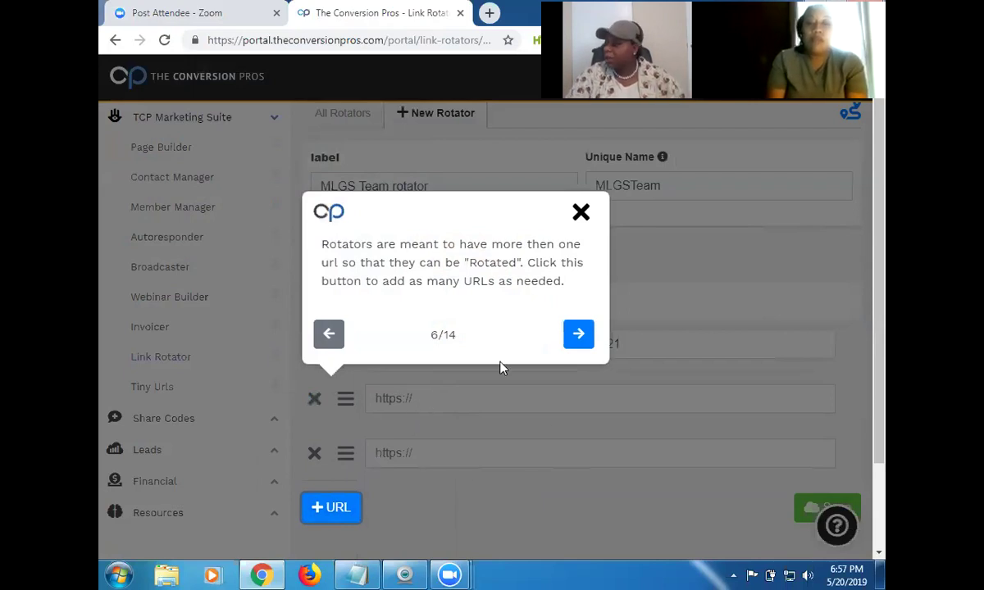
pyautogui.click(578, 335)
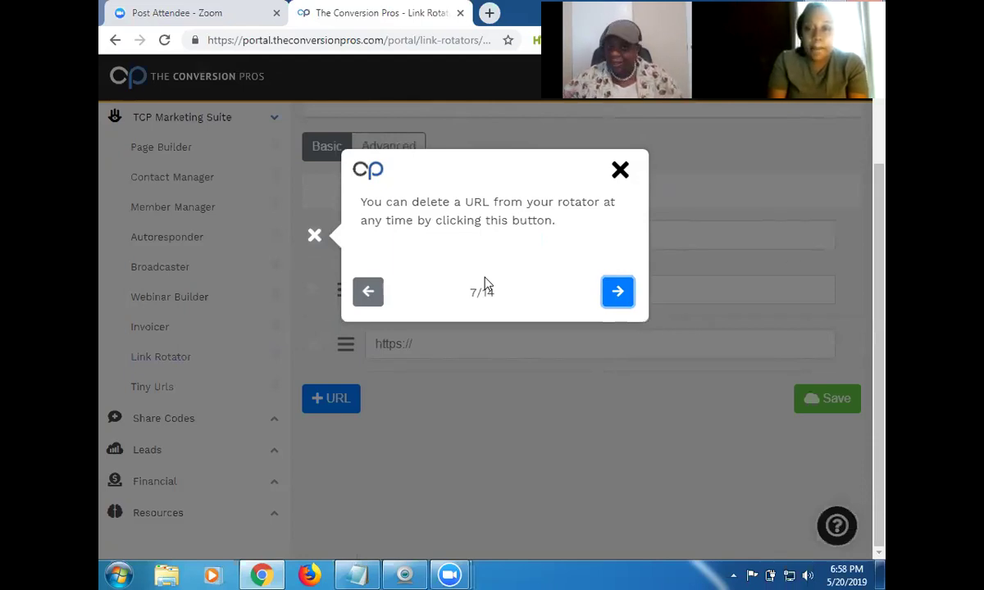
pyautogui.click(617, 292)
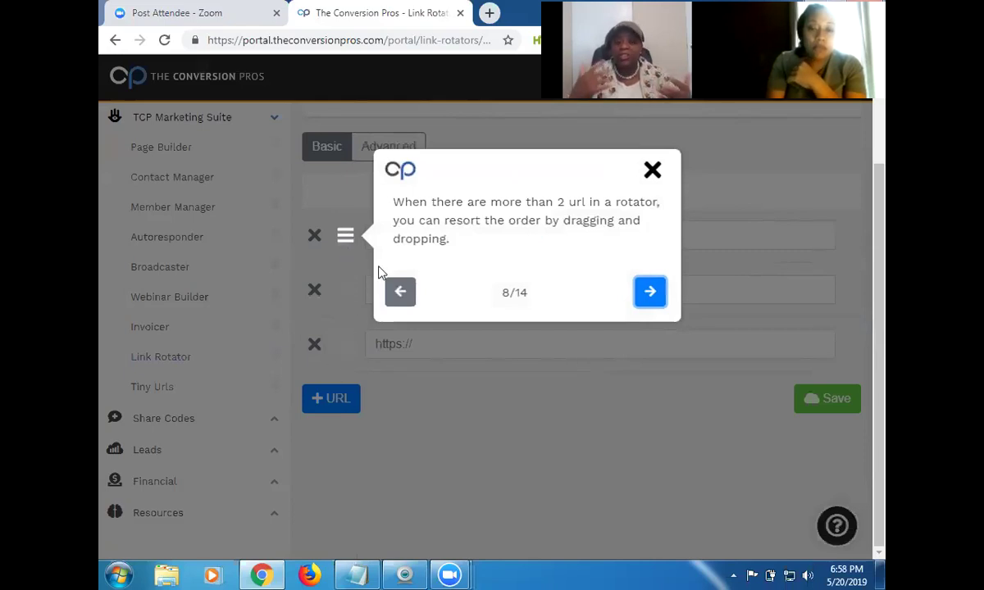
pyautogui.click(649, 294)
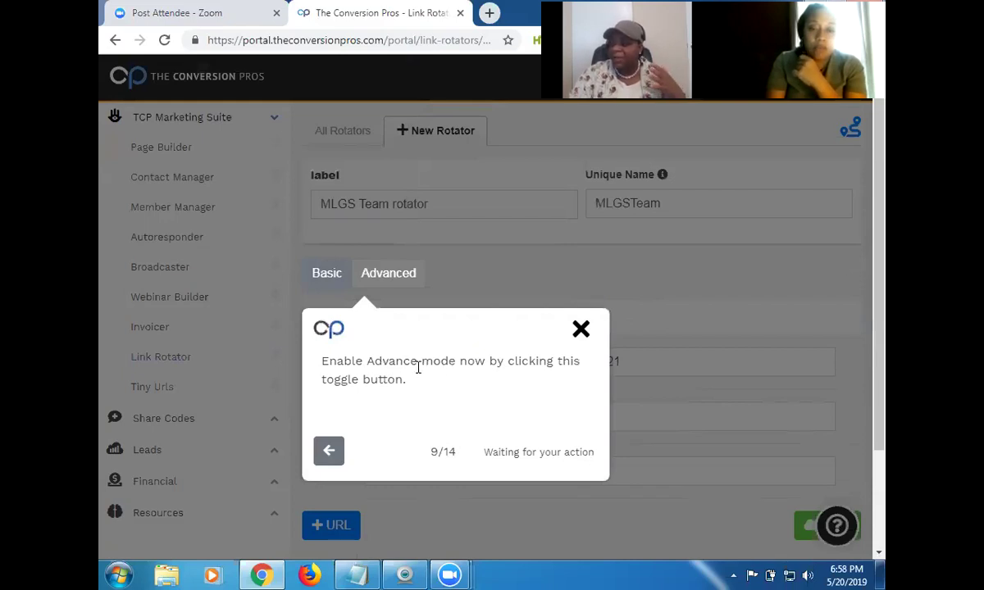
# Turn on Advanced mode and step the tour past Status and Hits Wanted to Cycle Hits.
pyautogui.click(391, 275)
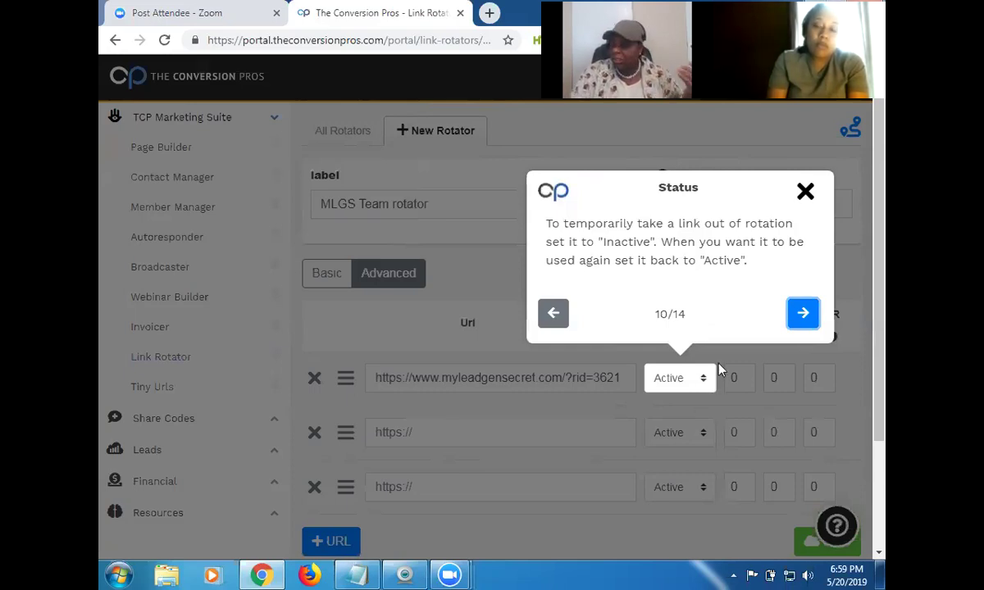
pyautogui.click(803, 315)
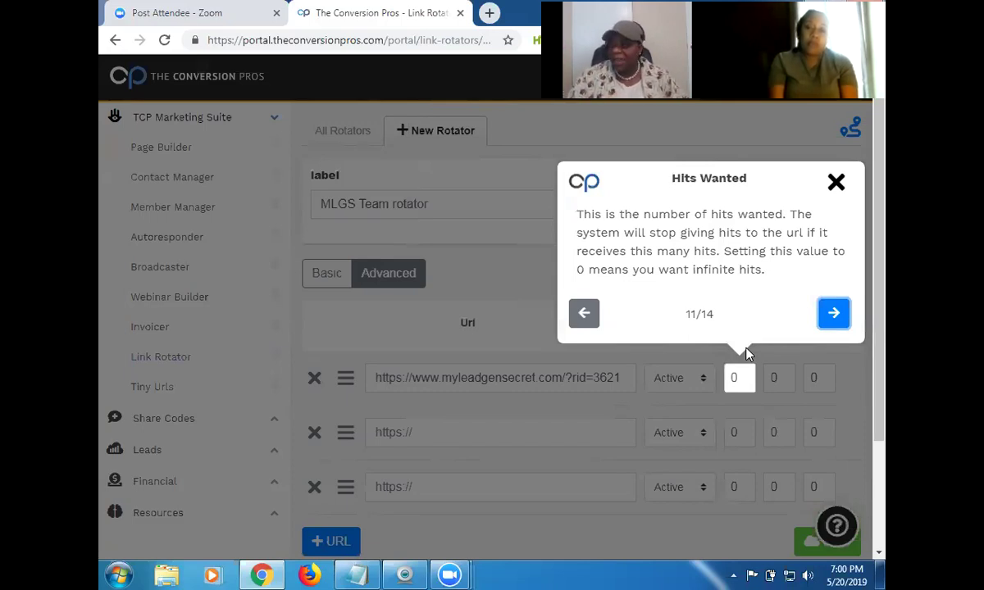
pyautogui.click(834, 315)
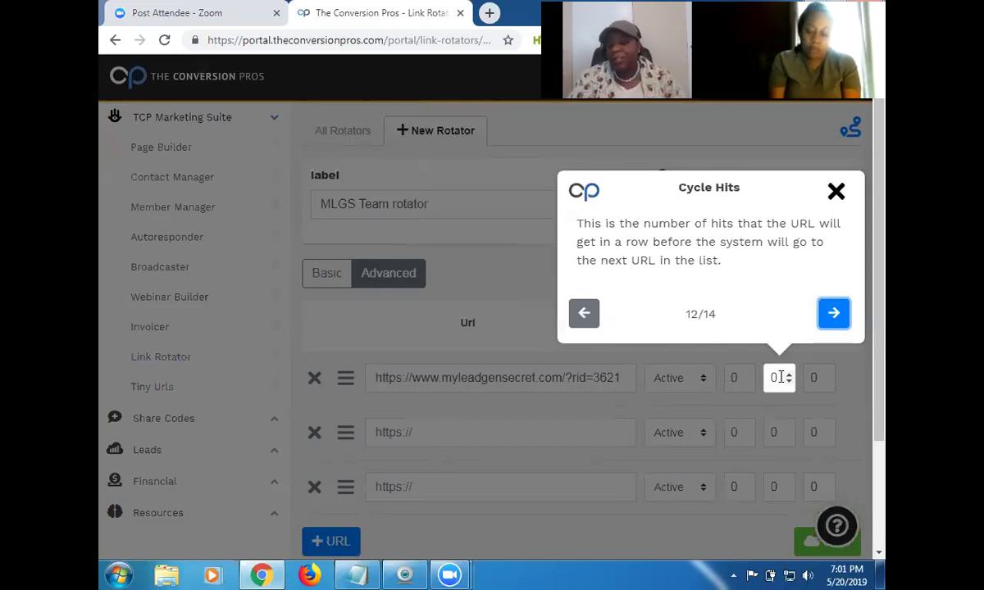
# Step past Hits Received and close the tour, leaving the advanced URL table visible.
pyautogui.click(834, 314)
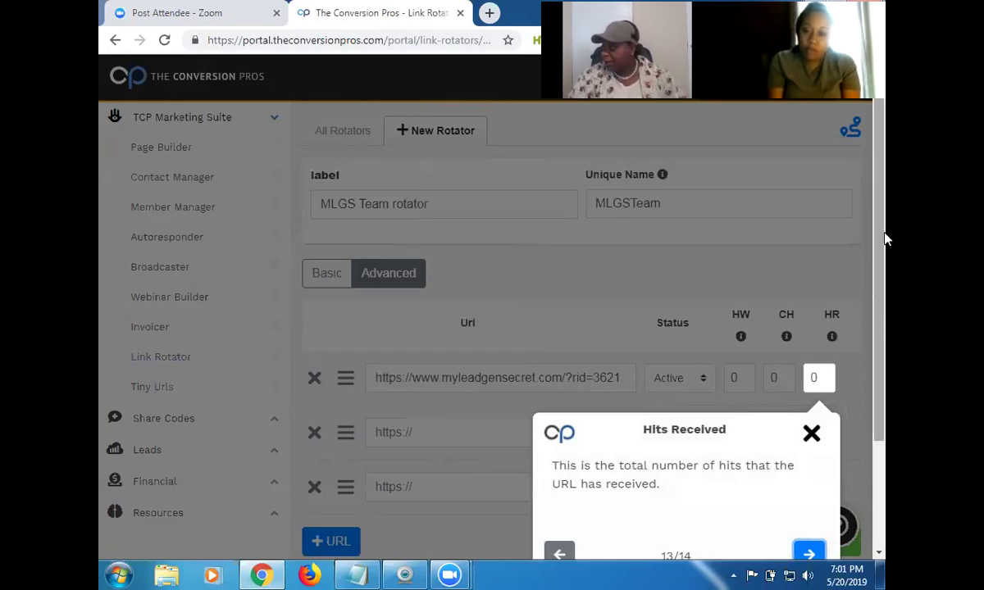
pyautogui.moveTo(885, 246); pyautogui.dragTo(879, 303)
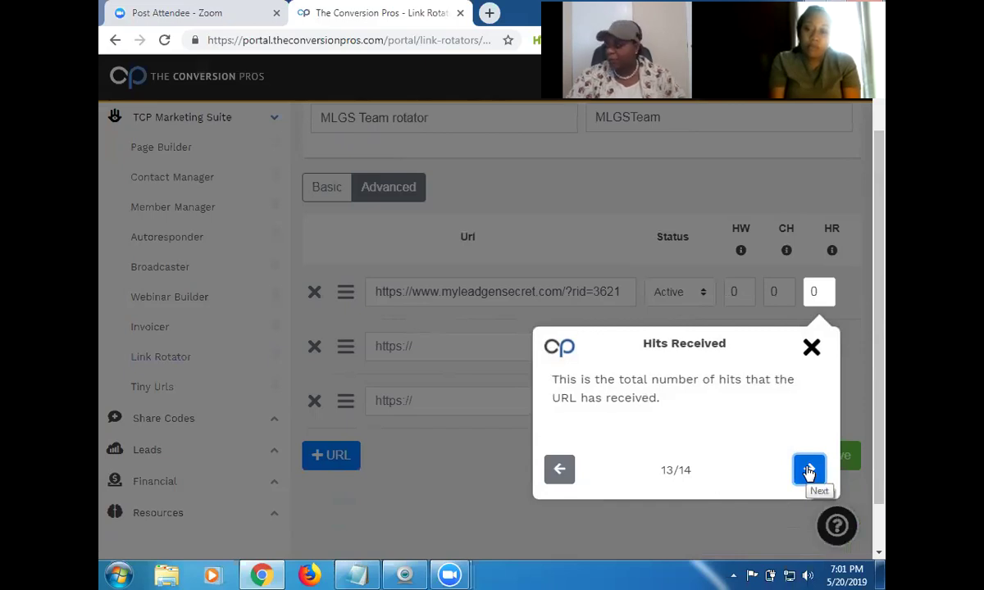
pyautogui.click(809, 471)
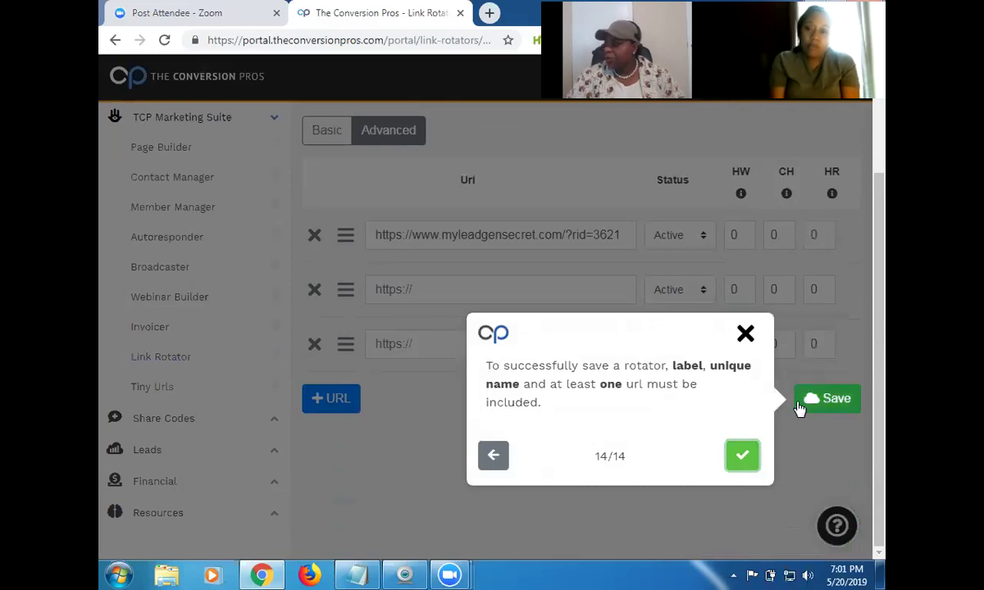
pyautogui.click(742, 459)
pyautogui.click(449, 282)
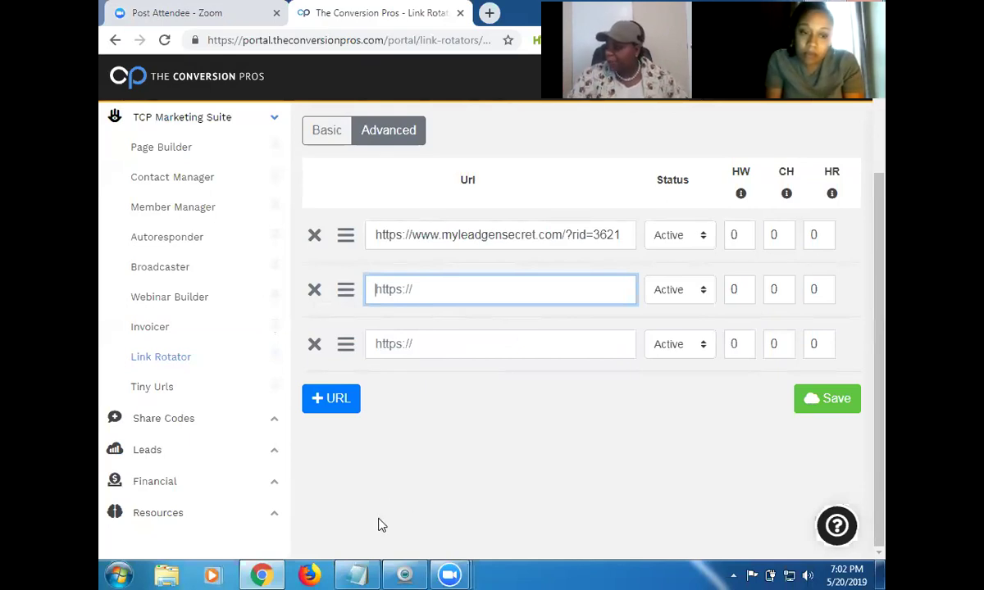
# Copy the second referral link from Notepad into the rotator's second URL row.
pyautogui.click(356, 445)
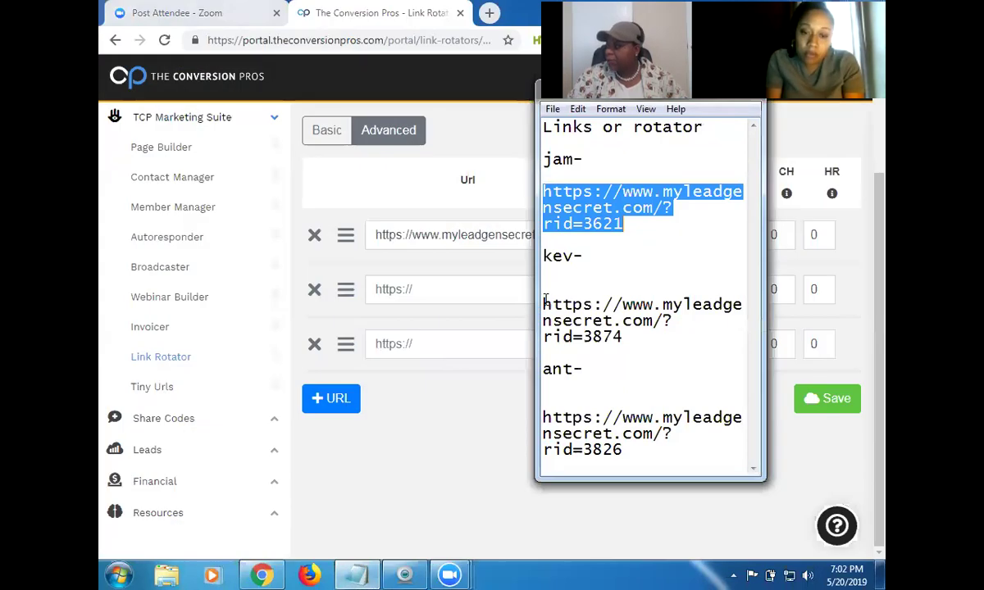
pyautogui.moveTo(545, 304); pyautogui.dragTo(644, 343)
pyautogui.hotkey('ctrl', 'c')
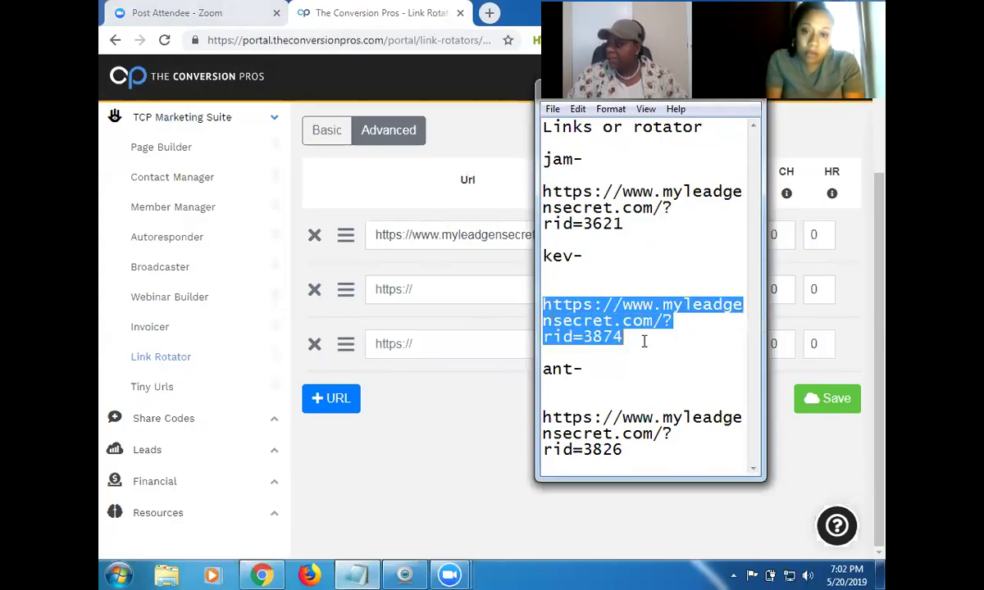
pyautogui.rightClick(603, 322)
pyautogui.click(637, 373)
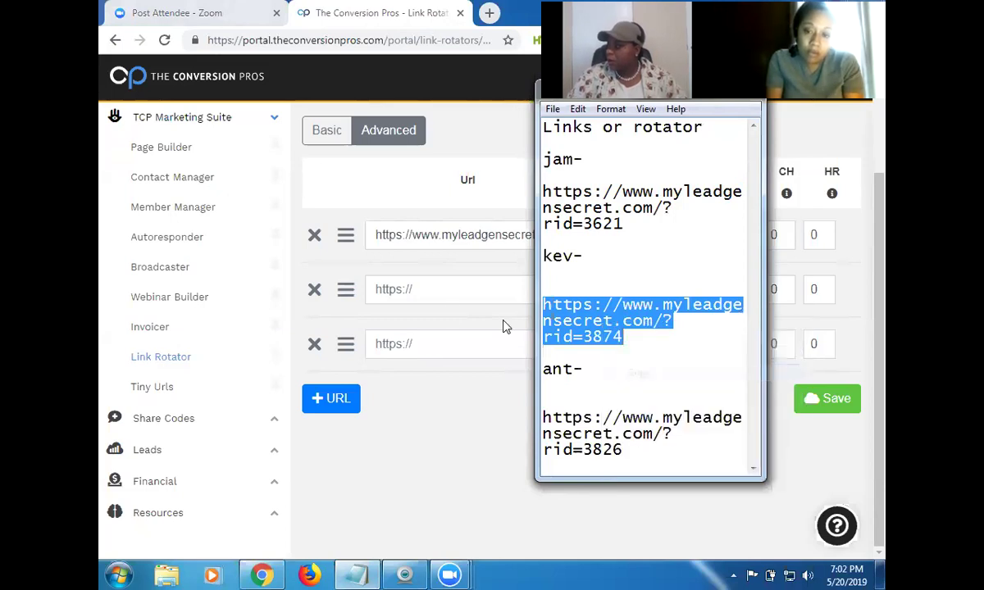
pyautogui.click(394, 292)
pyautogui.rightClick(394, 294)
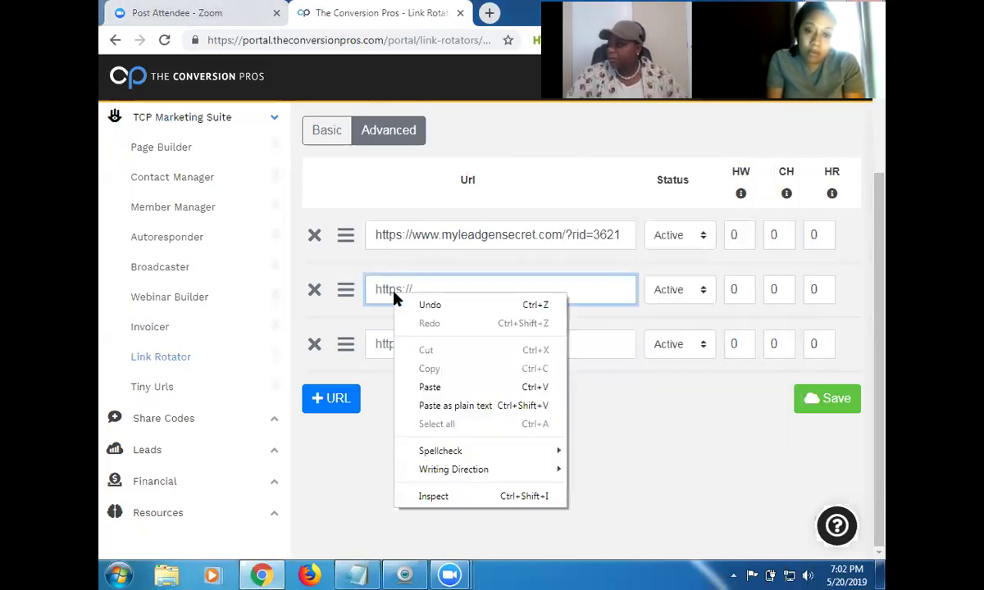
pyautogui.click(435, 387)
# Copy the third referral link from Notepad into the rotator's third URL row.
pyautogui.click(434, 345)
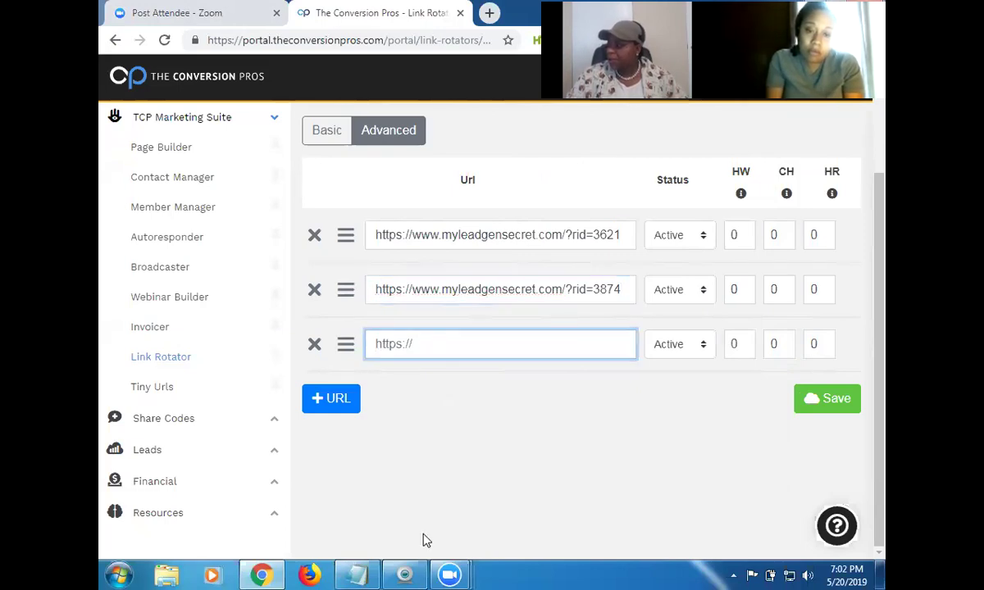
pyautogui.hotkey('alt', 'Tab')
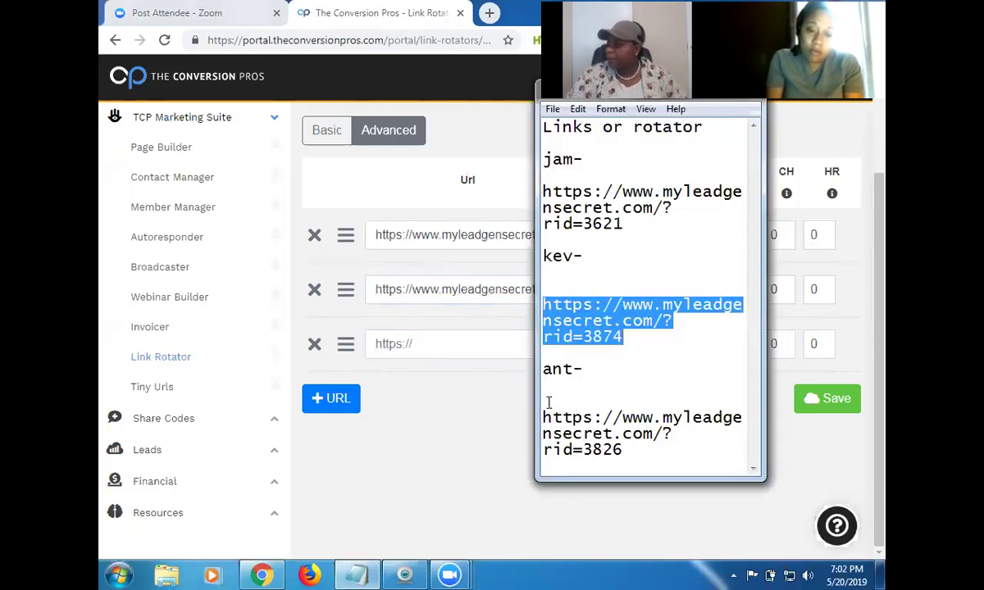
pyautogui.moveTo(547, 402); pyautogui.dragTo(654, 459)
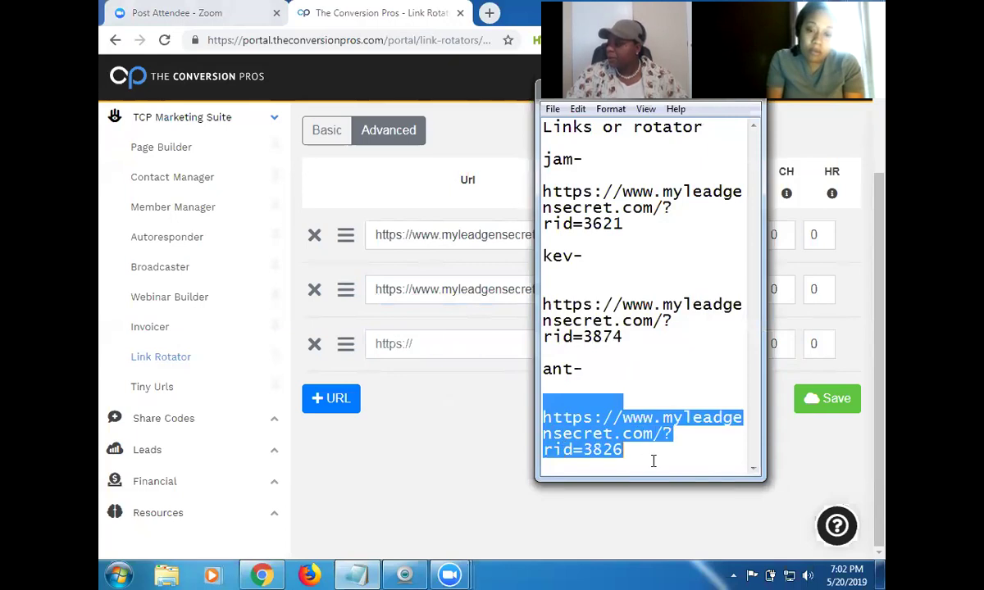
pyautogui.rightClick(573, 421)
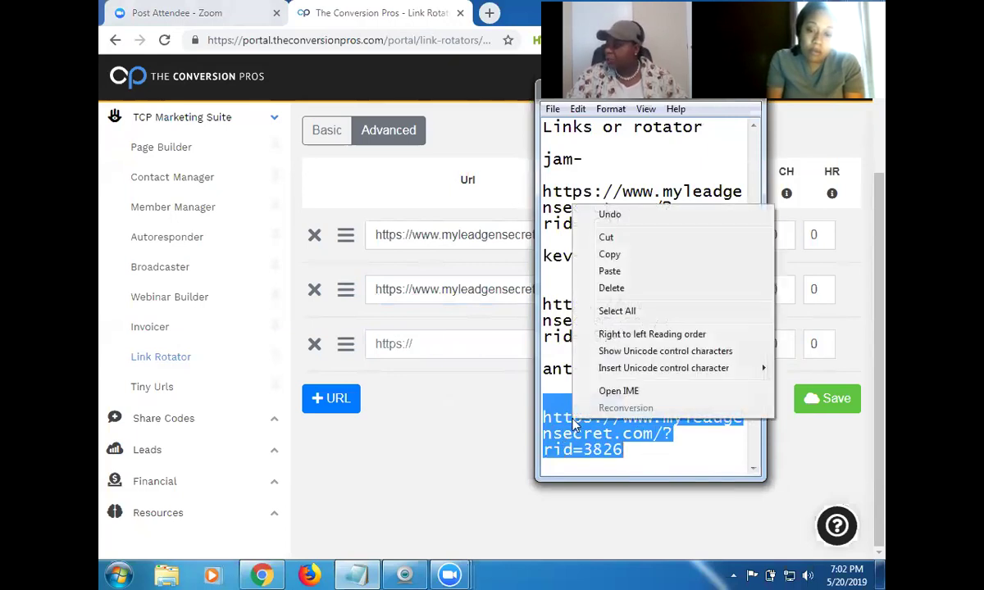
pyautogui.click(609, 254)
pyautogui.click(392, 344)
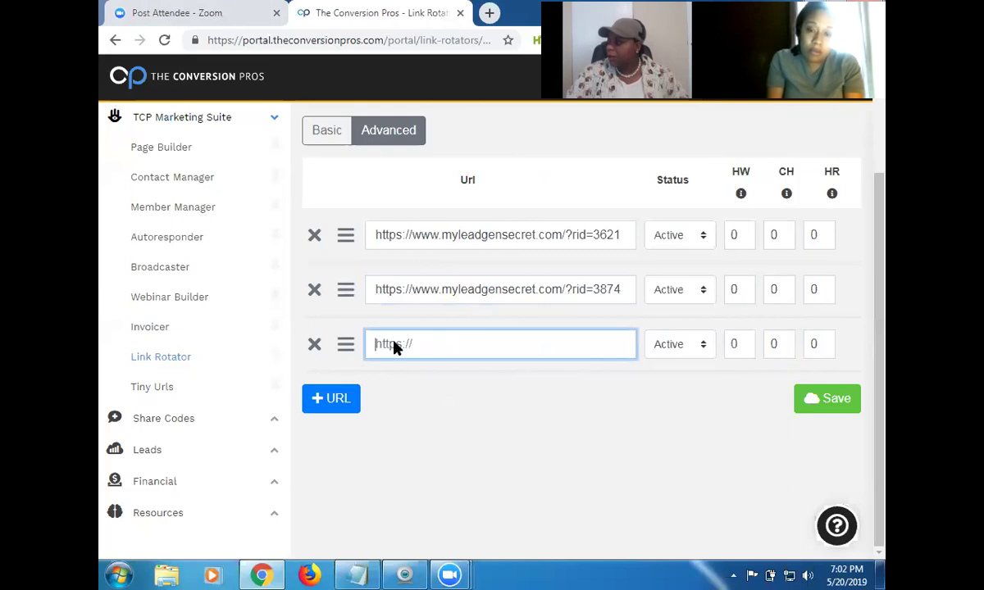
pyautogui.rightClick(393, 346)
pyautogui.click(435, 437)
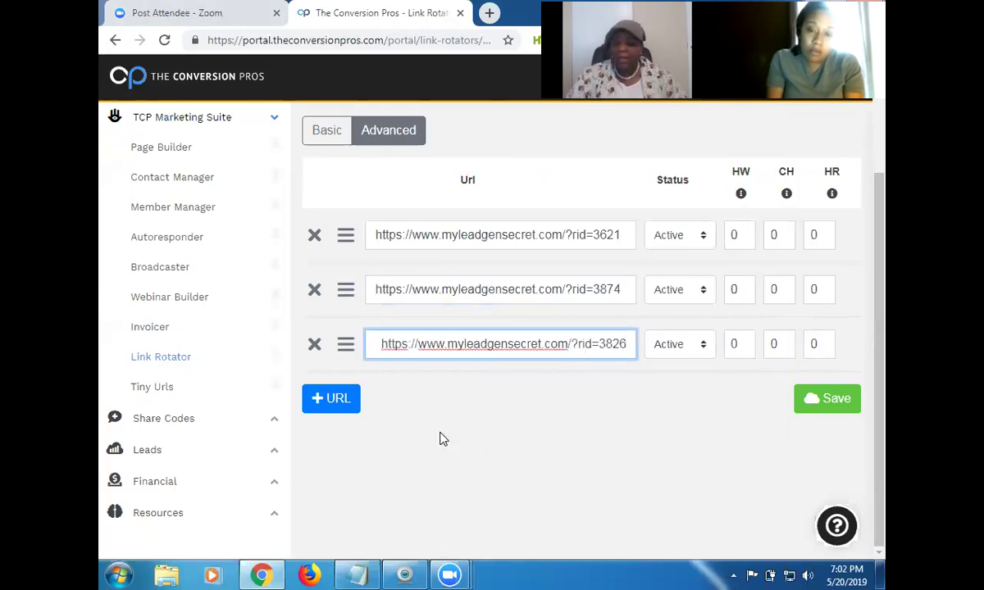
# Raise Cycle Hits from 0 to 1 on all three URLs and delete the third URL's leading space.
pyautogui.click(786, 195)
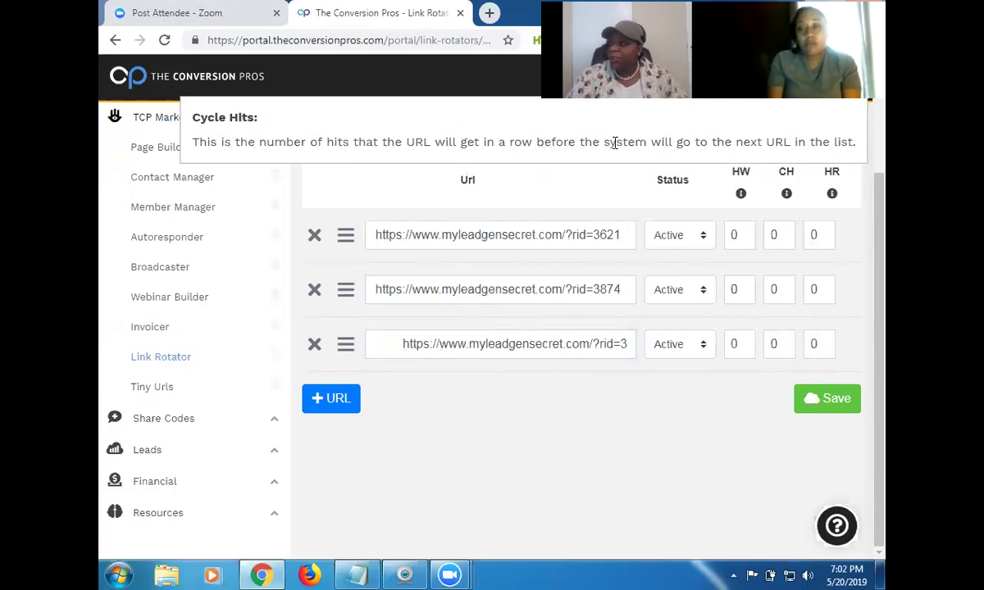
pyautogui.click(788, 233)
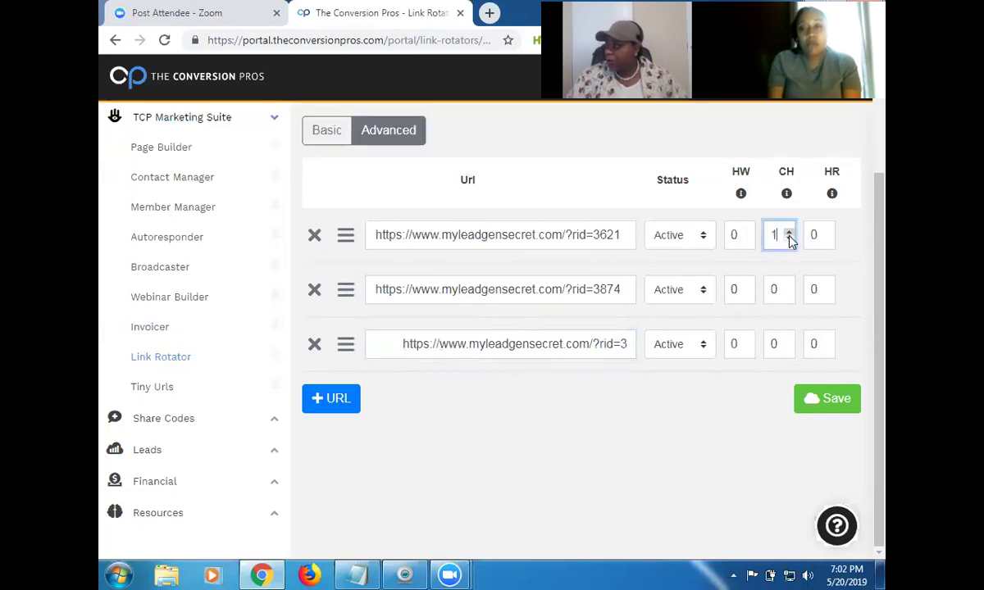
pyautogui.click(787, 285)
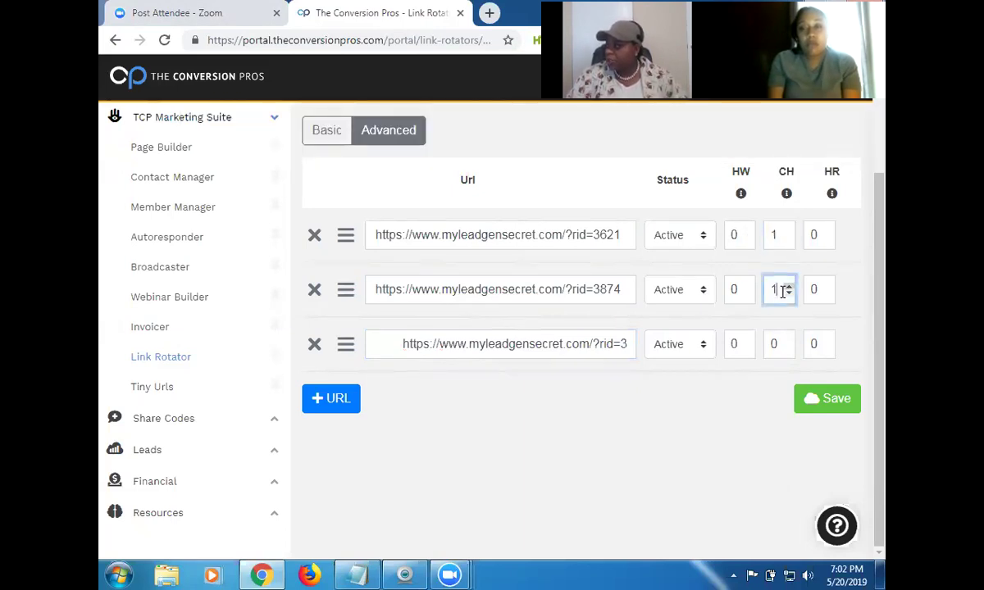
pyautogui.click(789, 341)
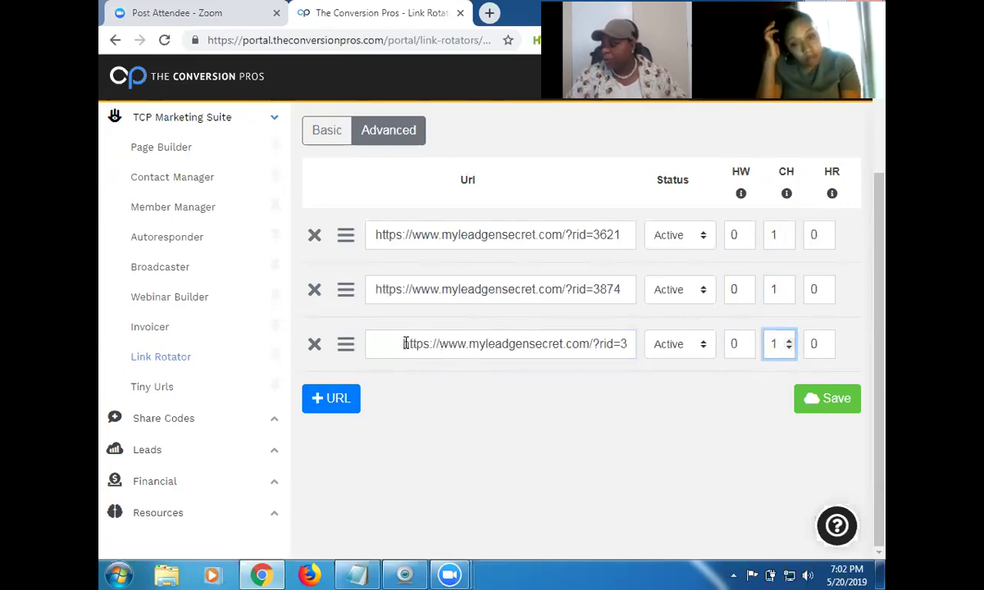
pyautogui.click(404, 343)
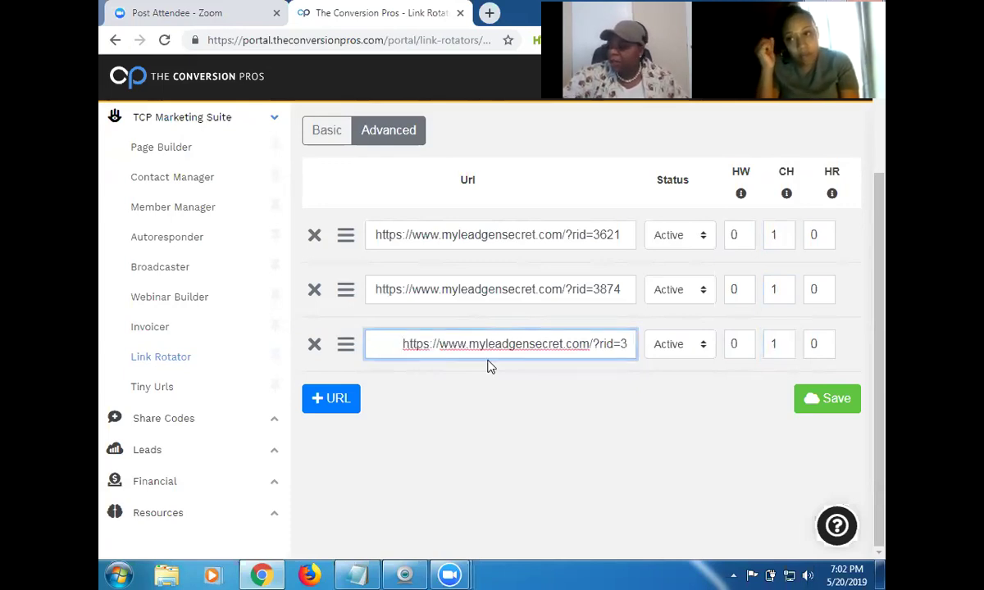
pyautogui.press('BackSpace')
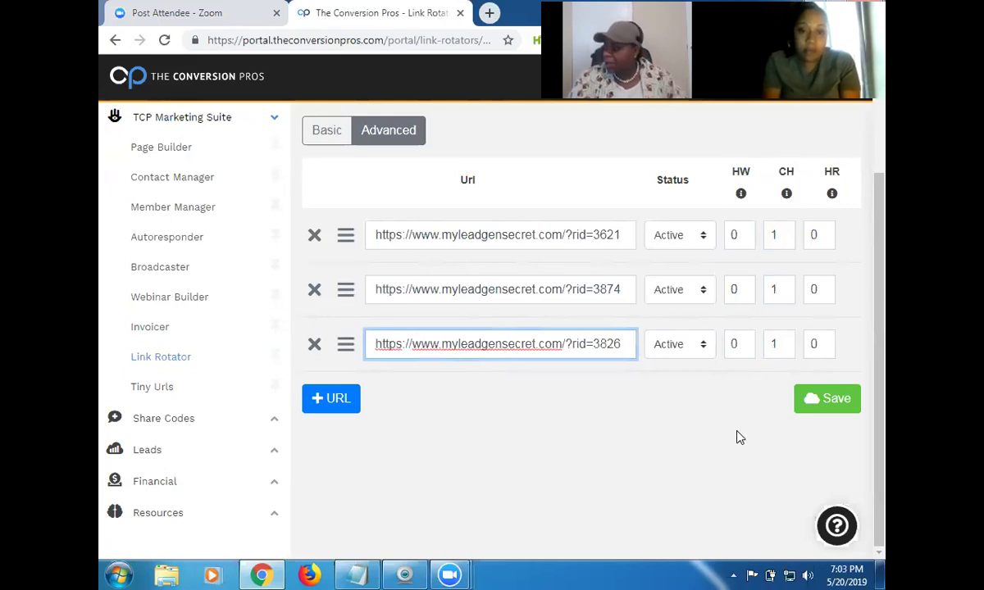
# Save MLGS Team rotator, confirm the saved message, and return to the All Rotators list.
pyautogui.click(830, 401)
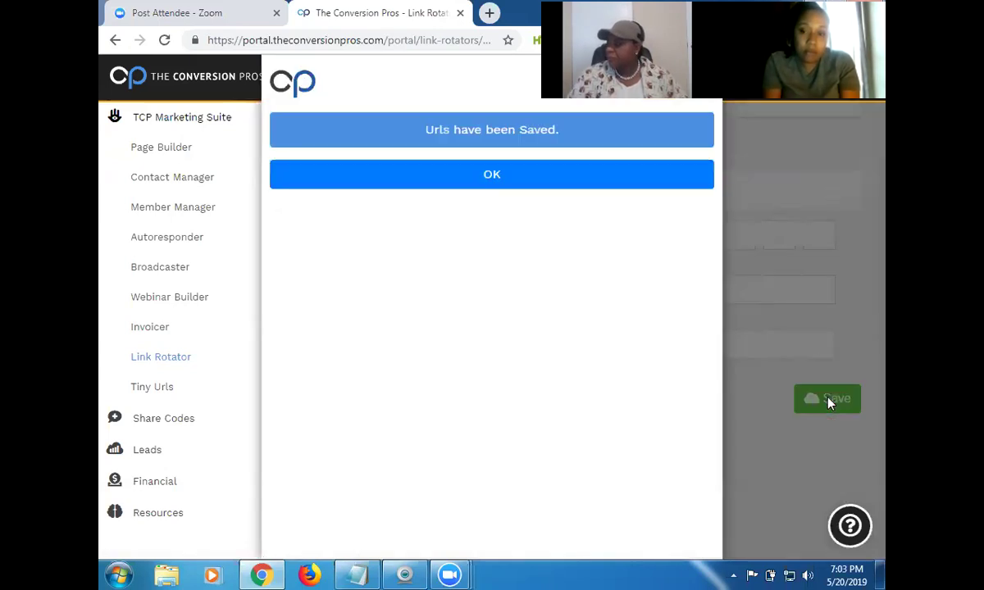
pyautogui.click(510, 182)
pyautogui.moveTo(883, 282); pyautogui.dragTo(883, 187)
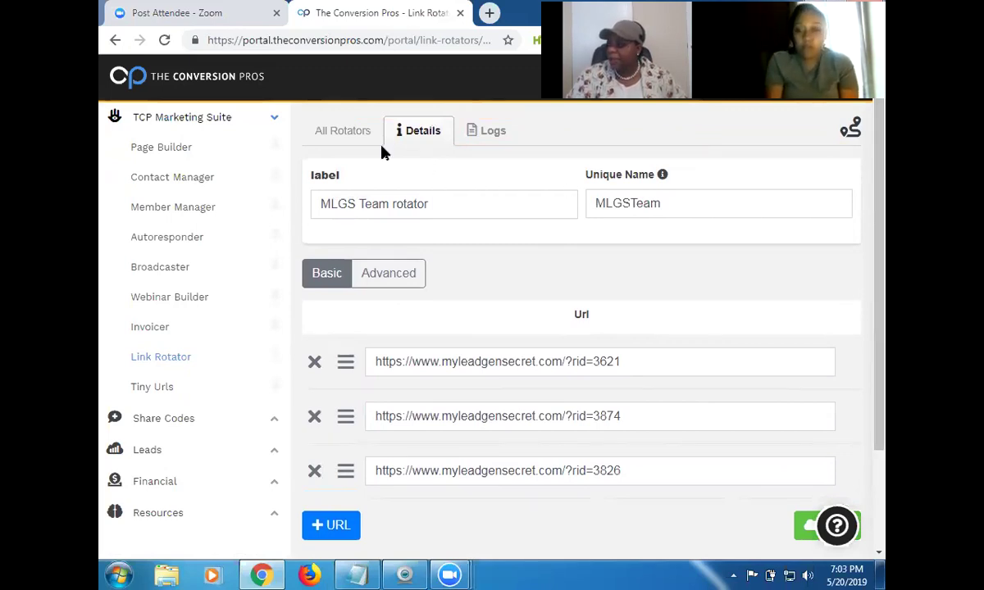
pyautogui.click(342, 132)
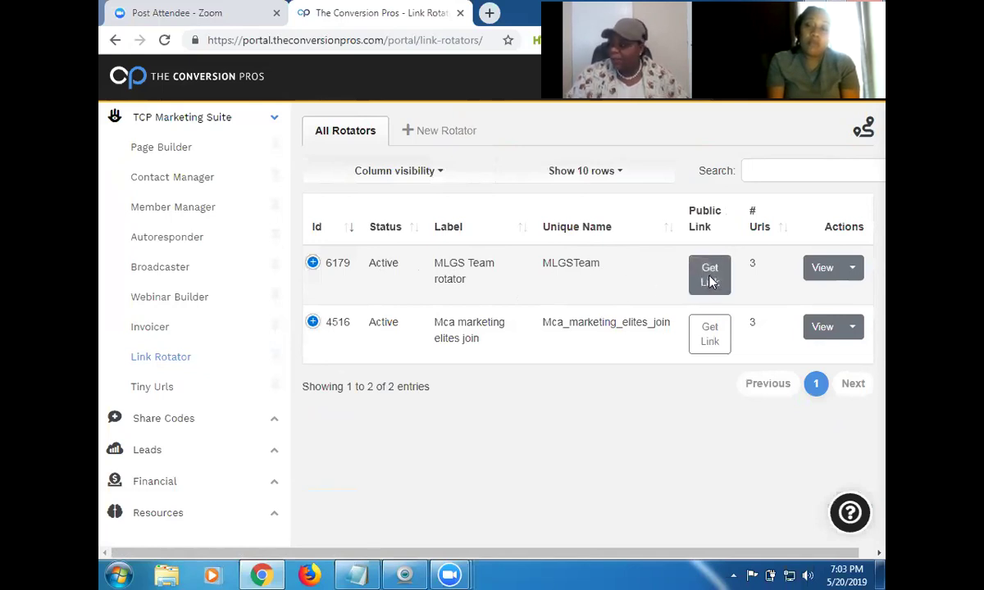
pyautogui.click(710, 278)
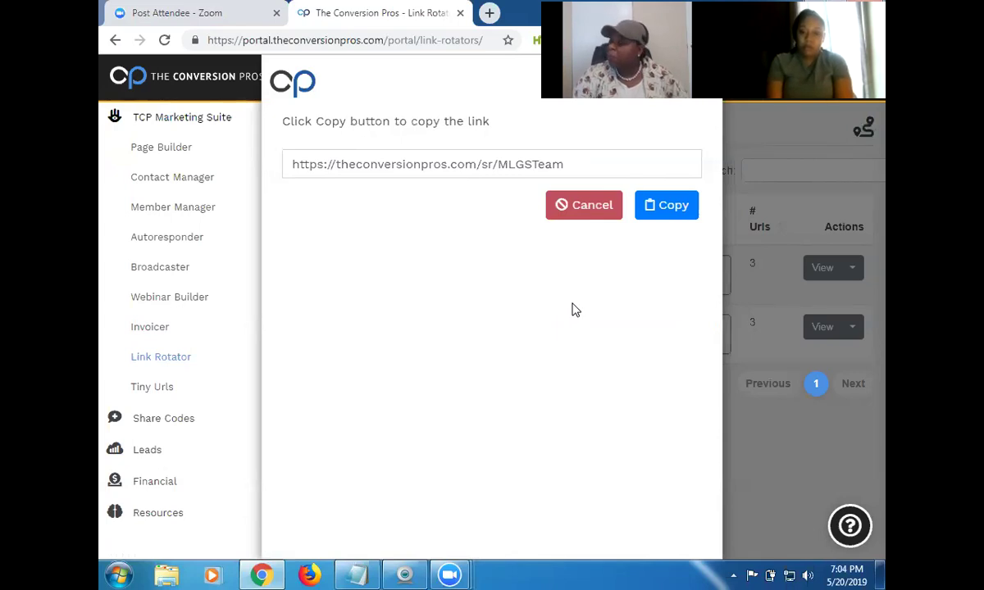
pyautogui.click(665, 212)
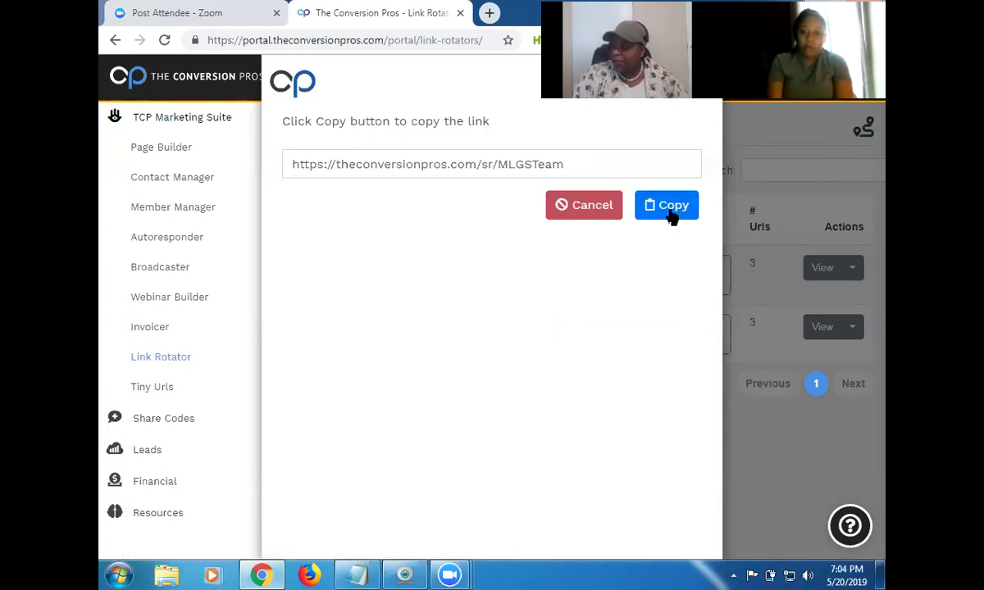
pyautogui.click(672, 210)
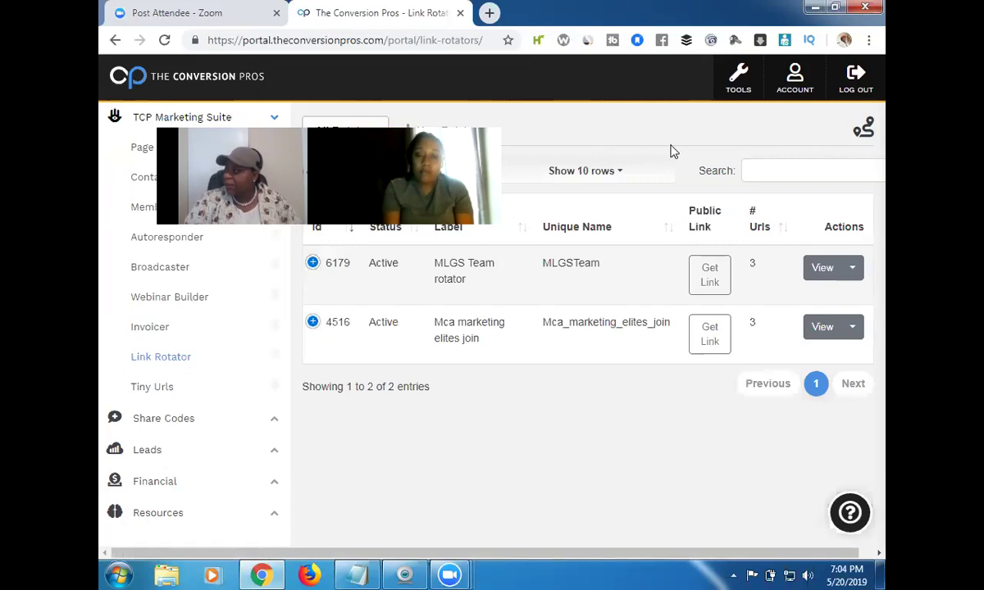
# Open a Chrome incognito window and paste the MLGSTeam rotator link into its address bar.
pyautogui.click(869, 40)
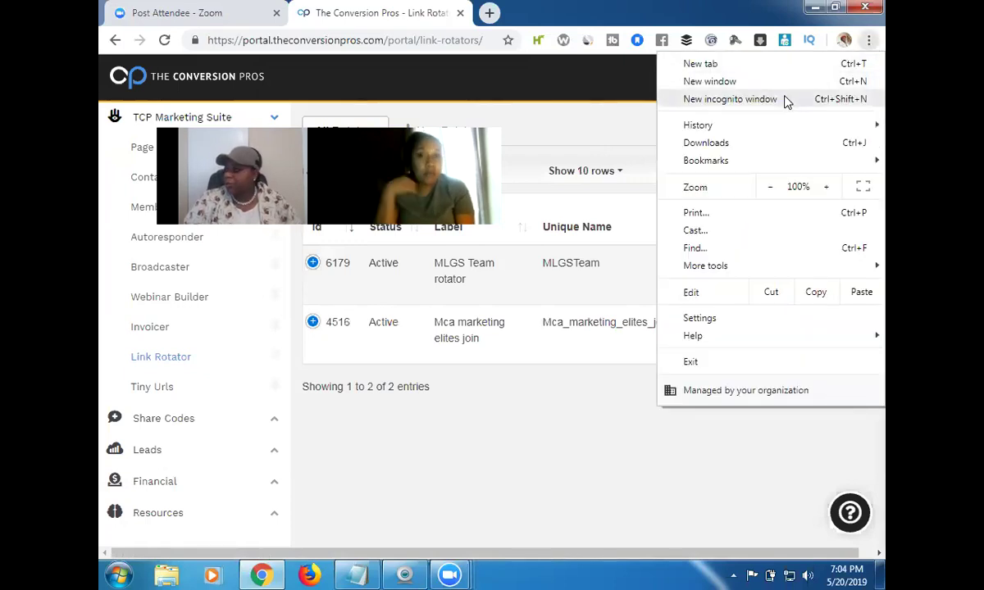
pyautogui.press('Escape')
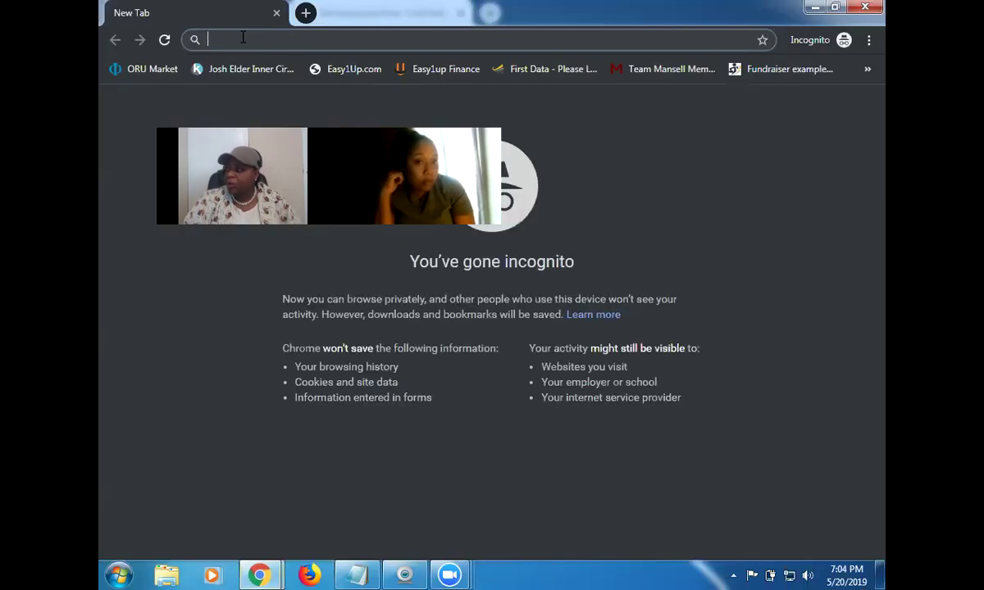
pyautogui.rightClick(242, 37)
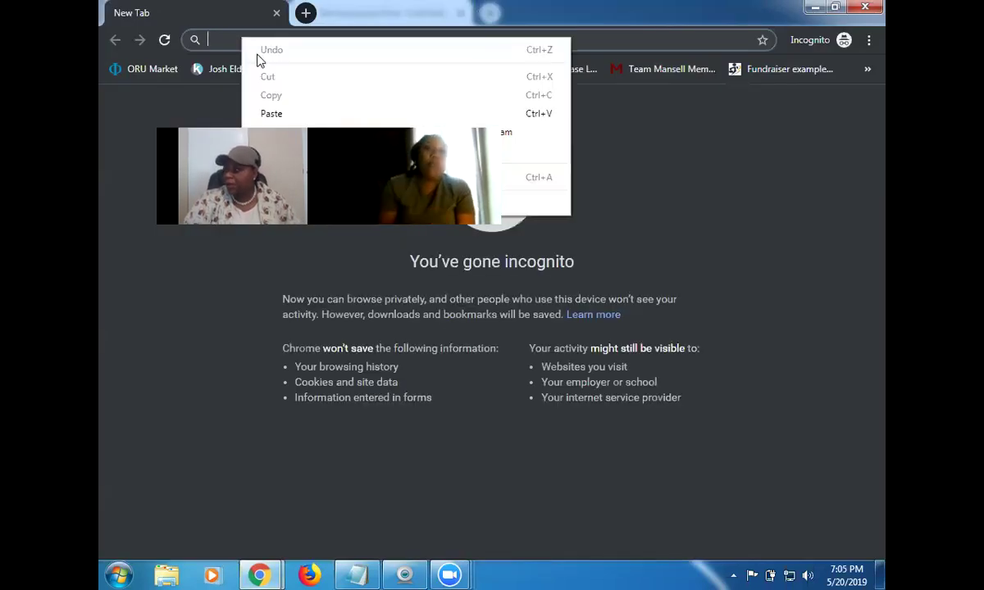
pyautogui.click(312, 115)
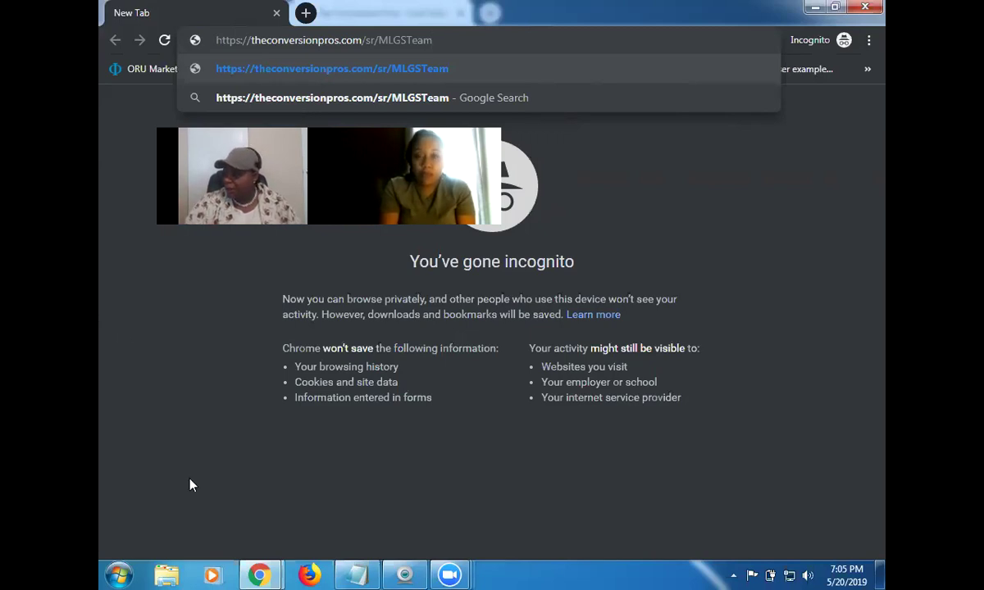
pyautogui.hotkey('alt', 'Tab')
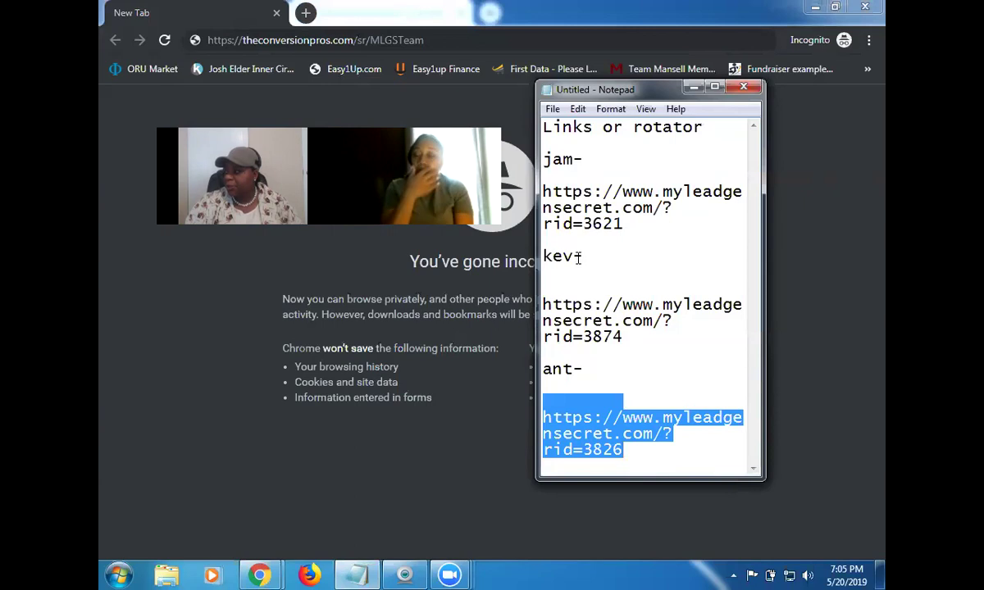
# Load the rotator link in incognito and compare its My Lead Gen Secret landing page with the noted referral links.
pyautogui.click(297, 256)
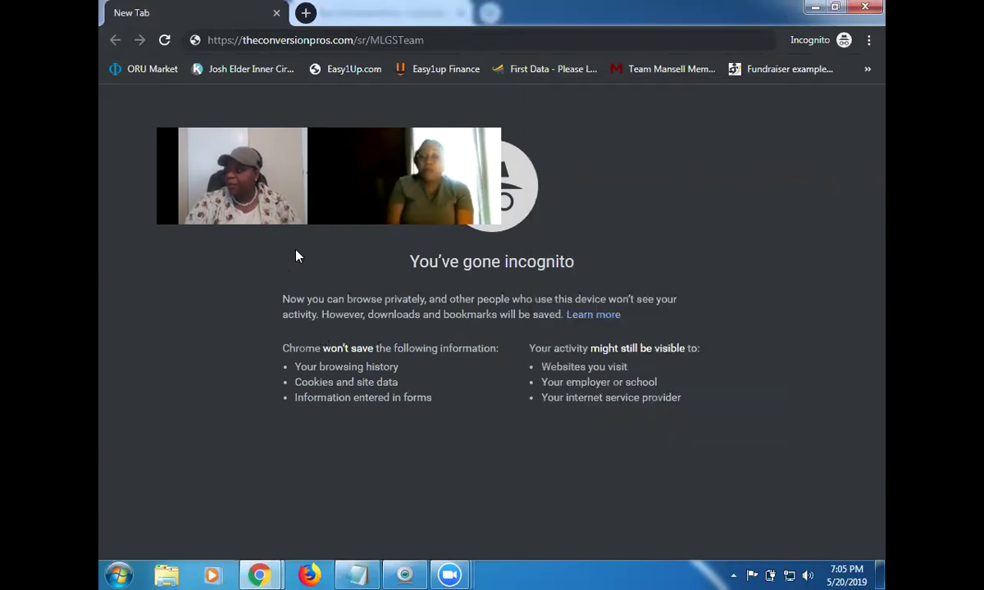
pyautogui.click(458, 39)
pyautogui.hotkey('ctrl', 'c')
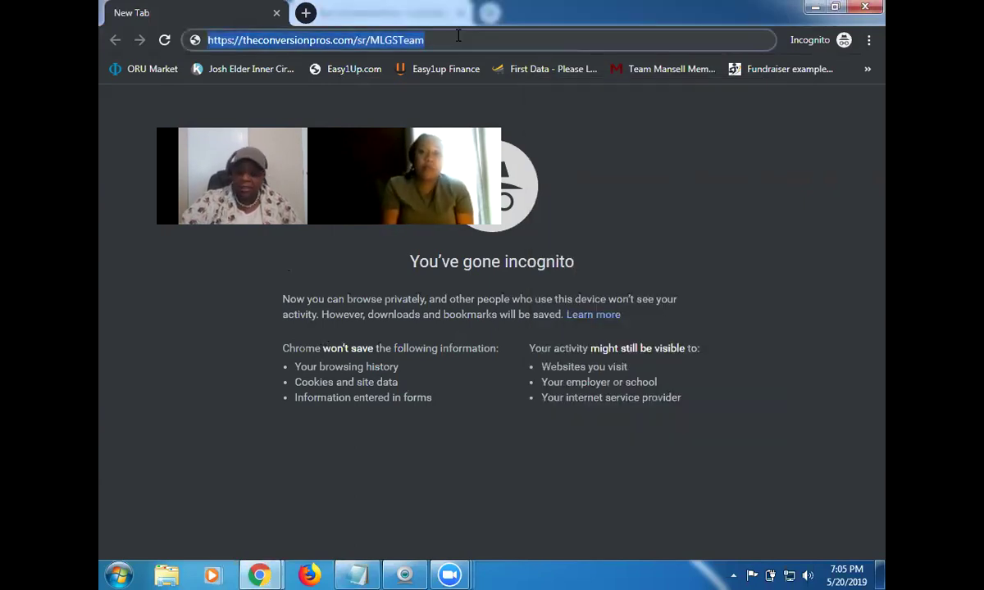
pyautogui.press('Return')
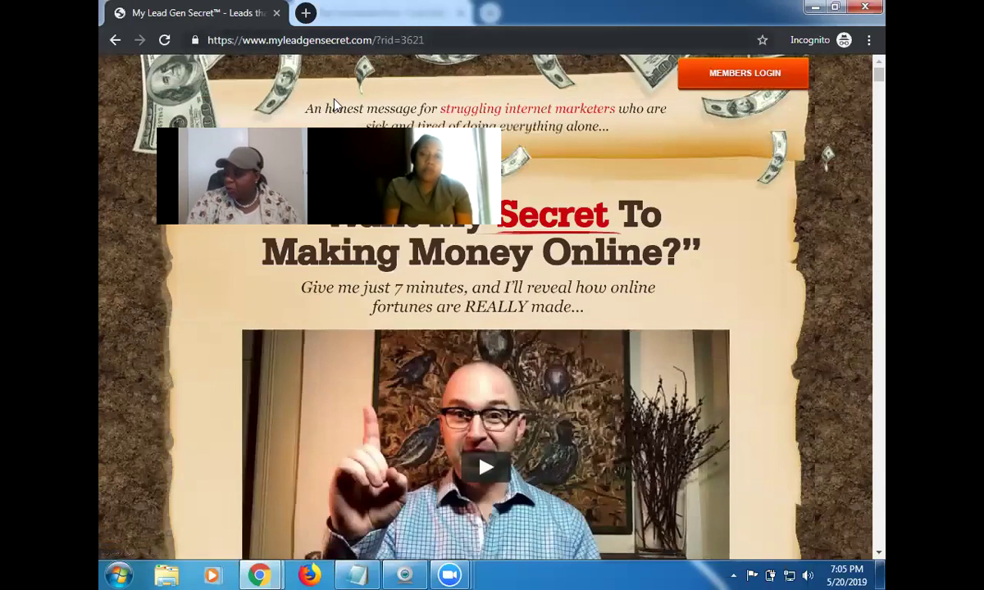
pyautogui.moveTo(357, 574)
pyautogui.click(358, 507)
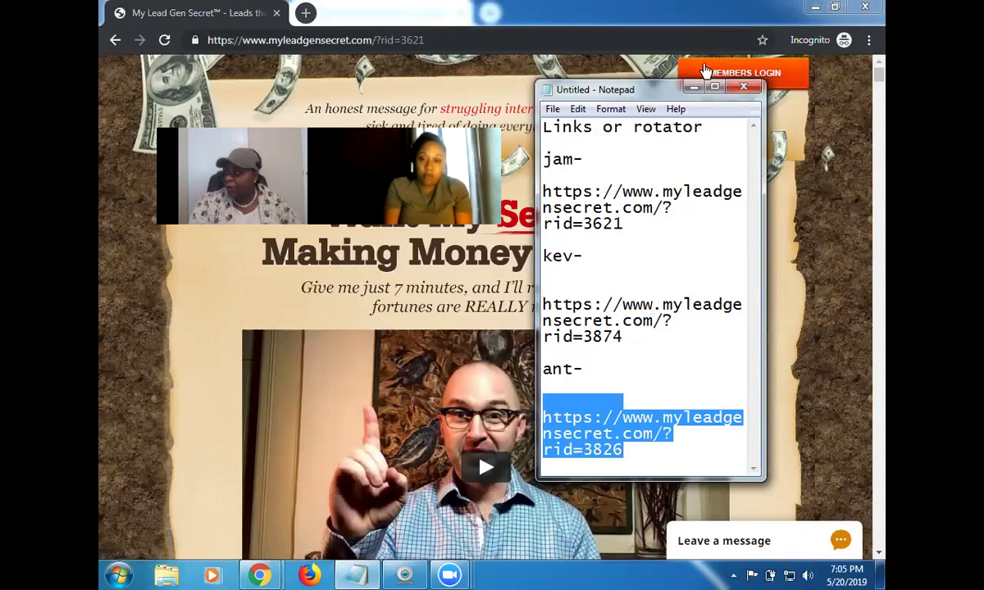
pyautogui.click(660, 67)
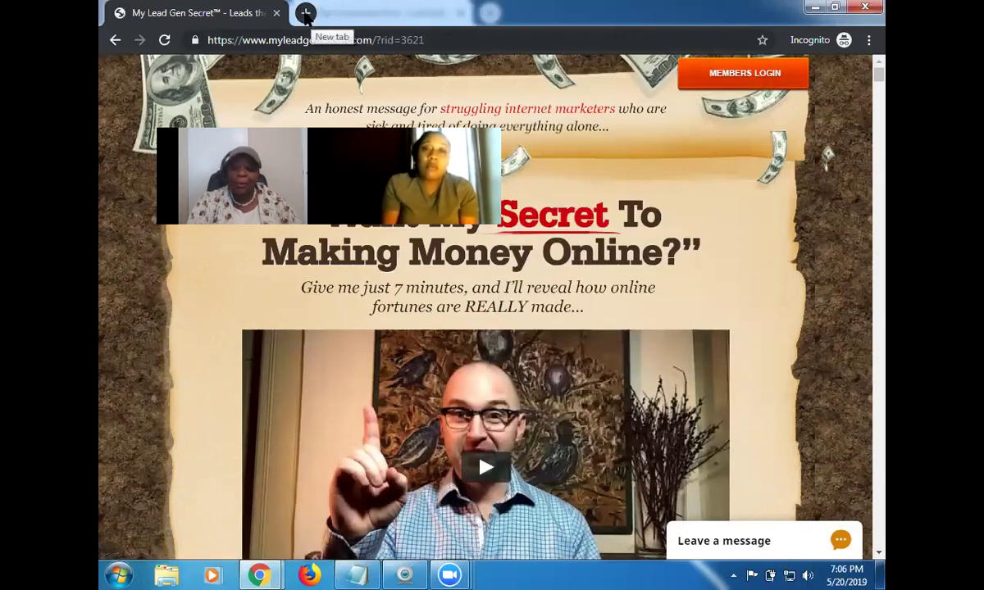
# Paste and load the rotator link in a second incognito tab, then check its referral against the notes.
pyautogui.click(305, 13)
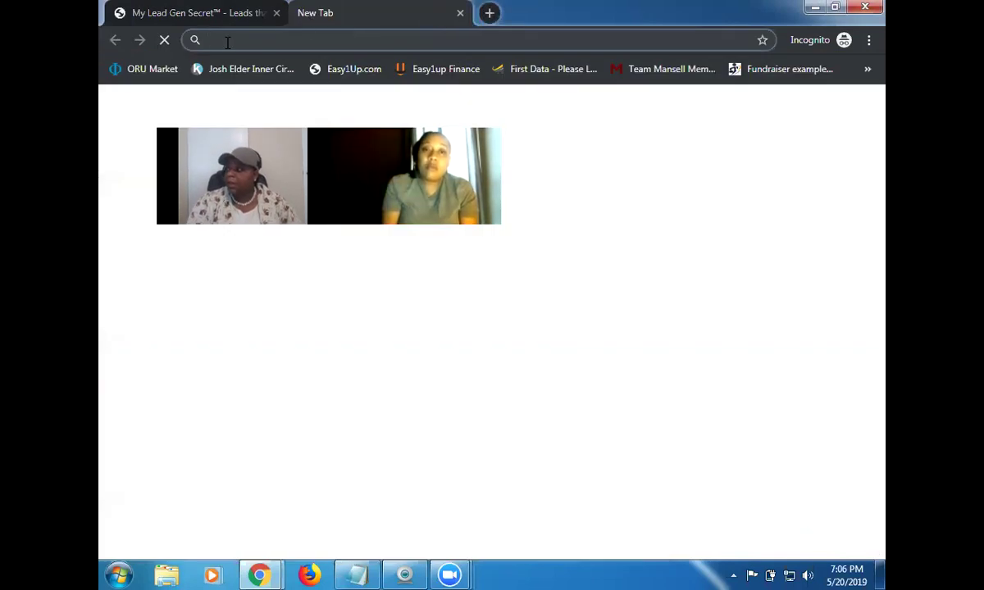
pyautogui.rightClick(227, 40)
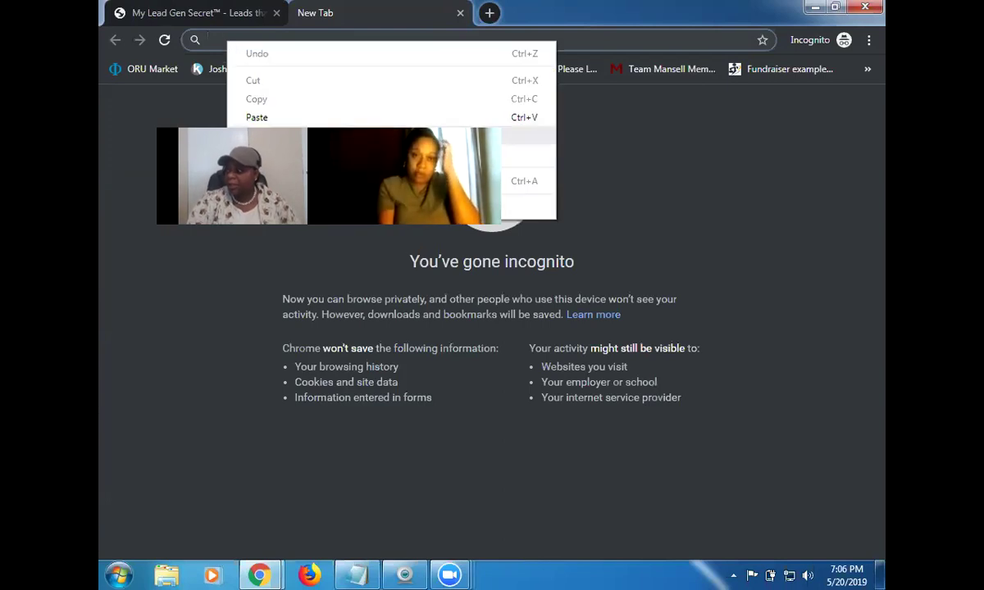
pyautogui.click(270, 136)
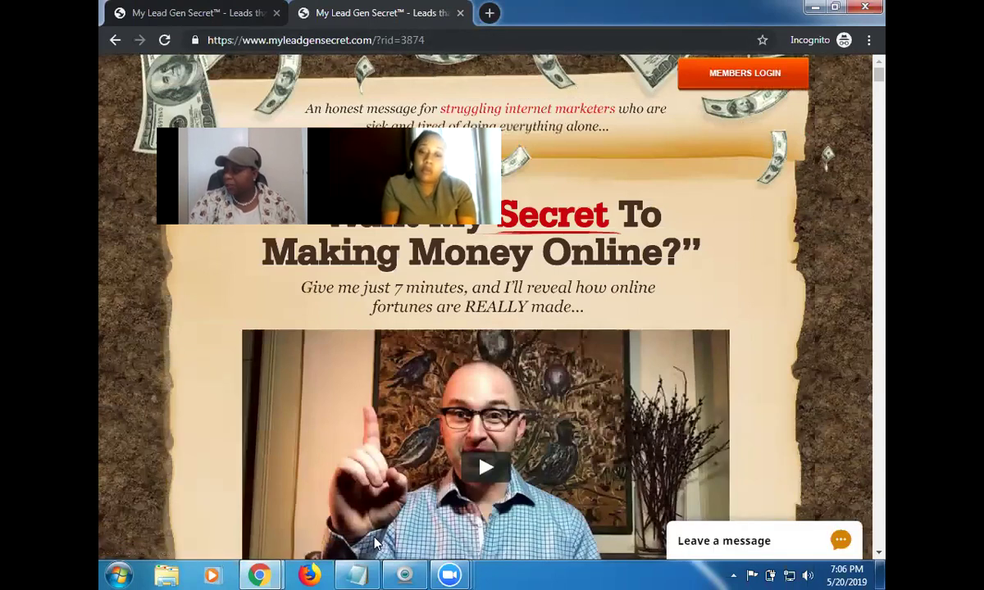
pyautogui.click(357, 575)
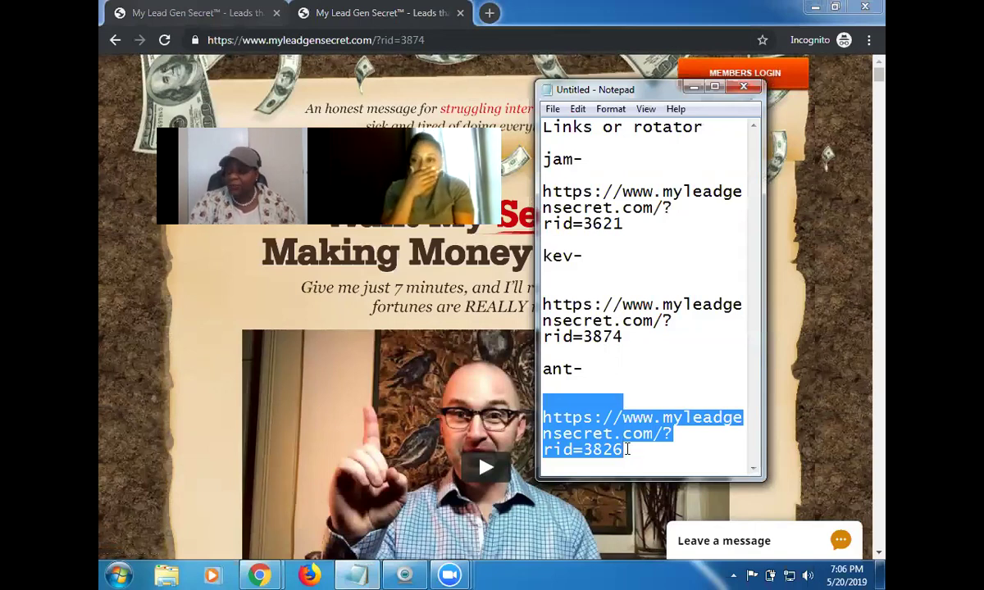
pyautogui.click(653, 436)
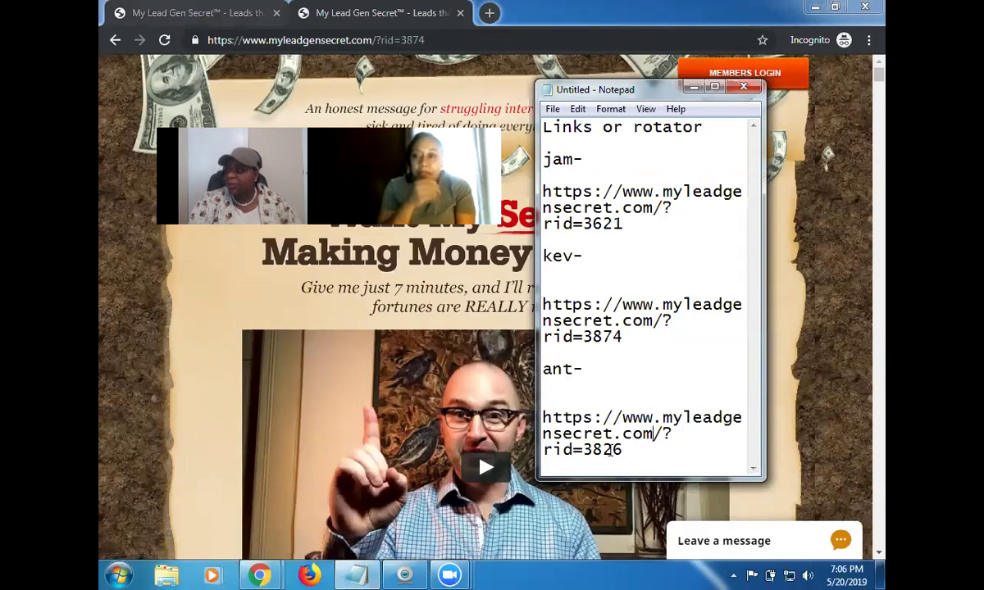
# Paste and load the rotator link in a third incognito tab.
pyautogui.click(488, 12)
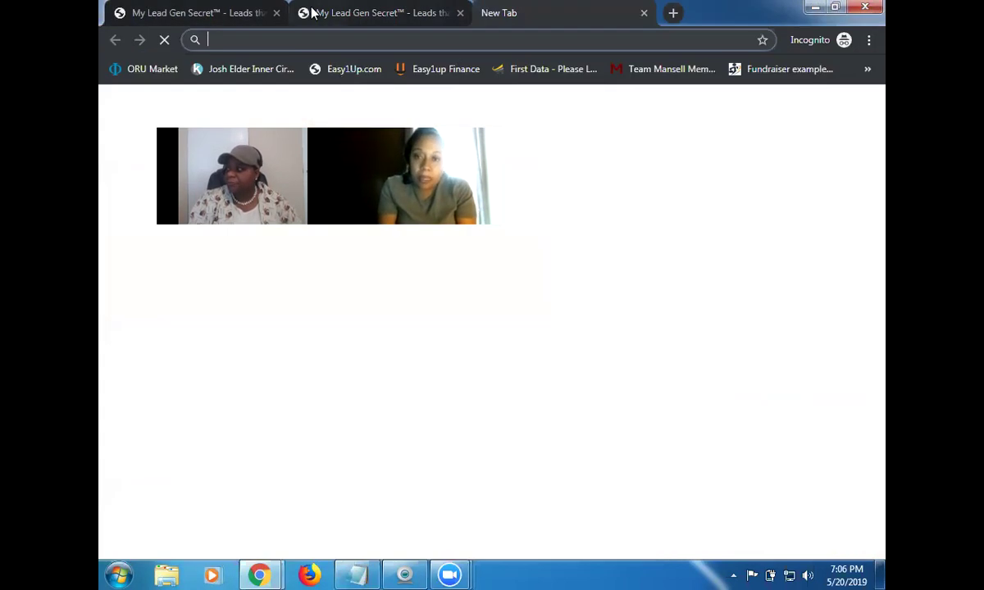
pyautogui.rightClick(234, 39)
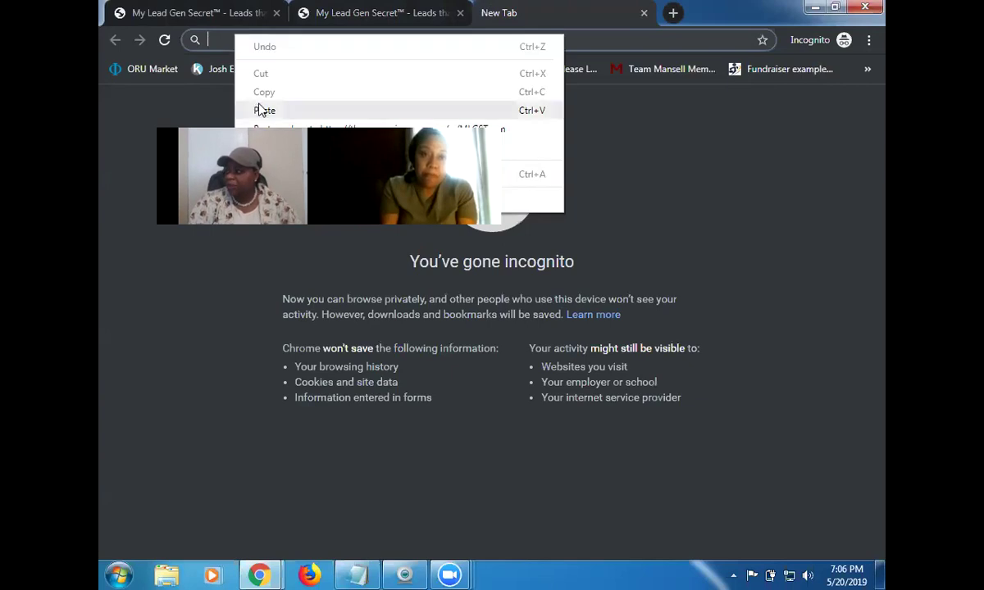
pyautogui.click(270, 120)
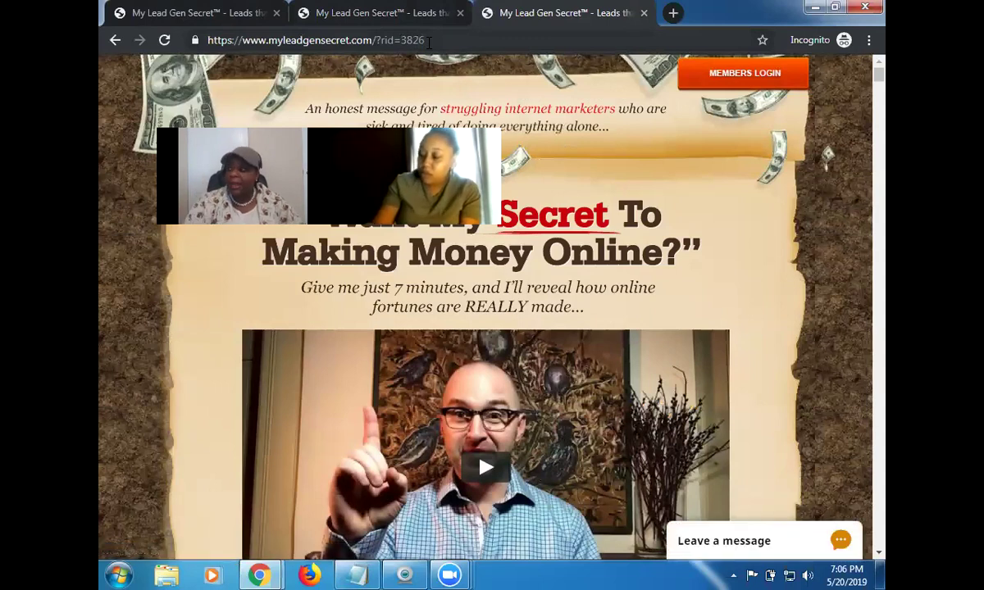
# Compare the referral pages shown in the first, second and third tabs.
pyautogui.click(217, 17)
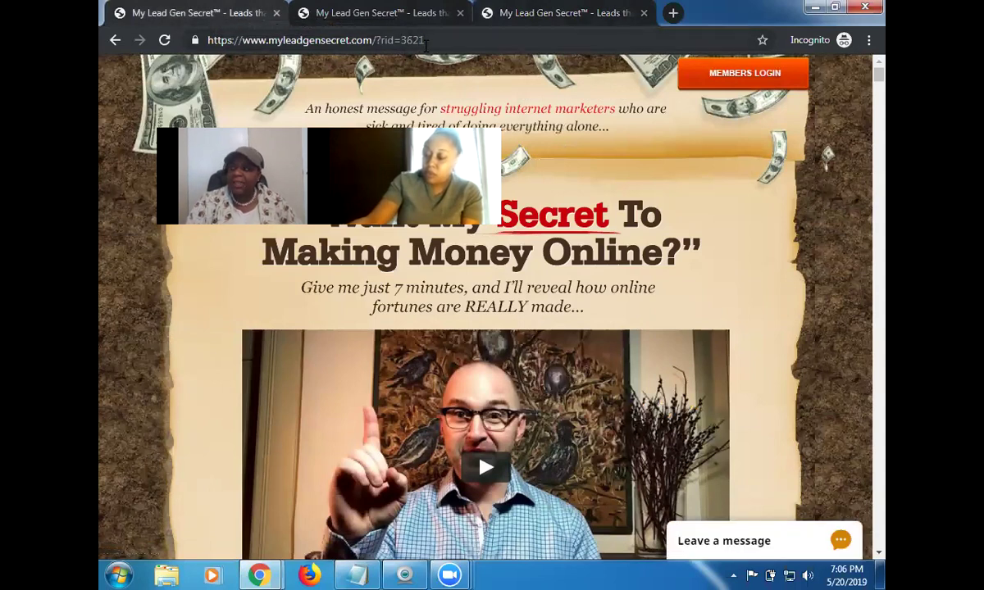
pyautogui.click(421, 12)
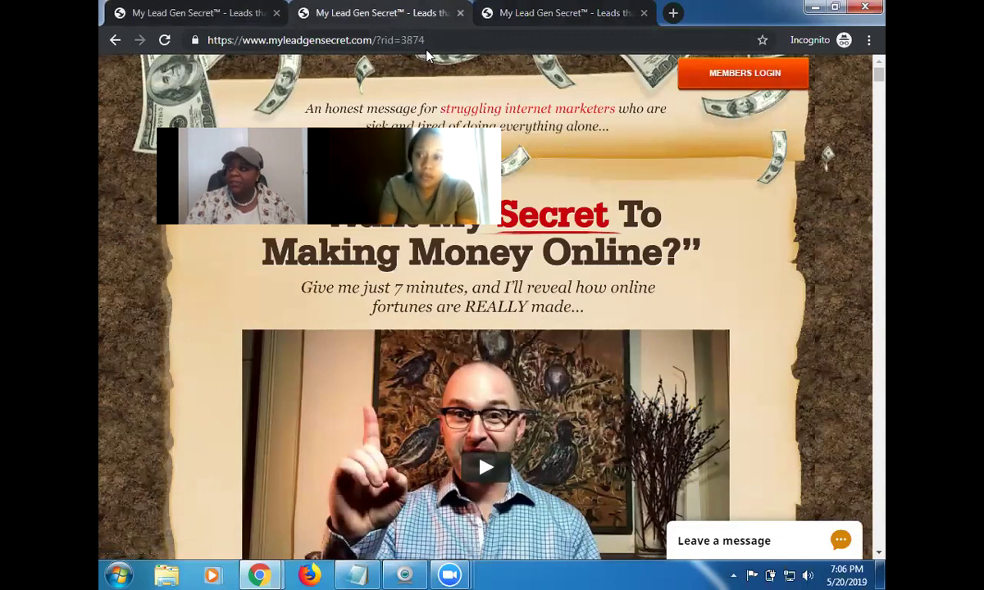
pyautogui.click(566, 16)
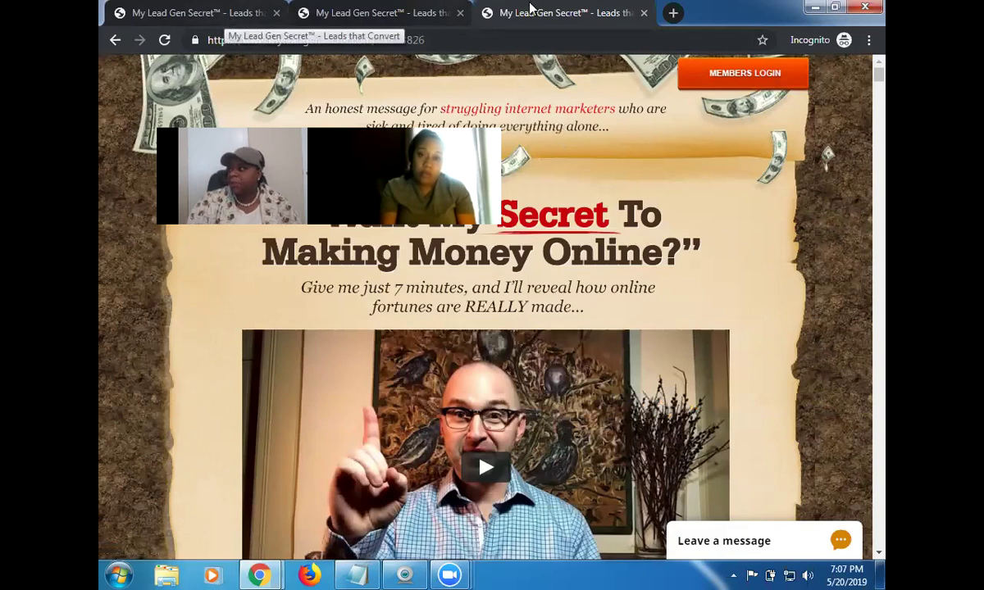
pyautogui.click(672, 14)
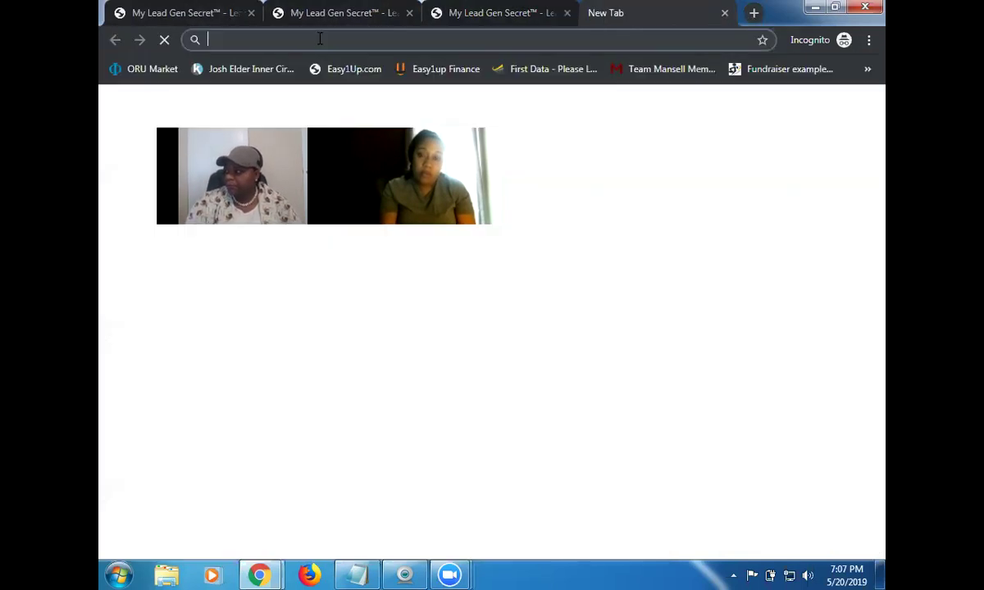
pyautogui.rightClick(304, 39)
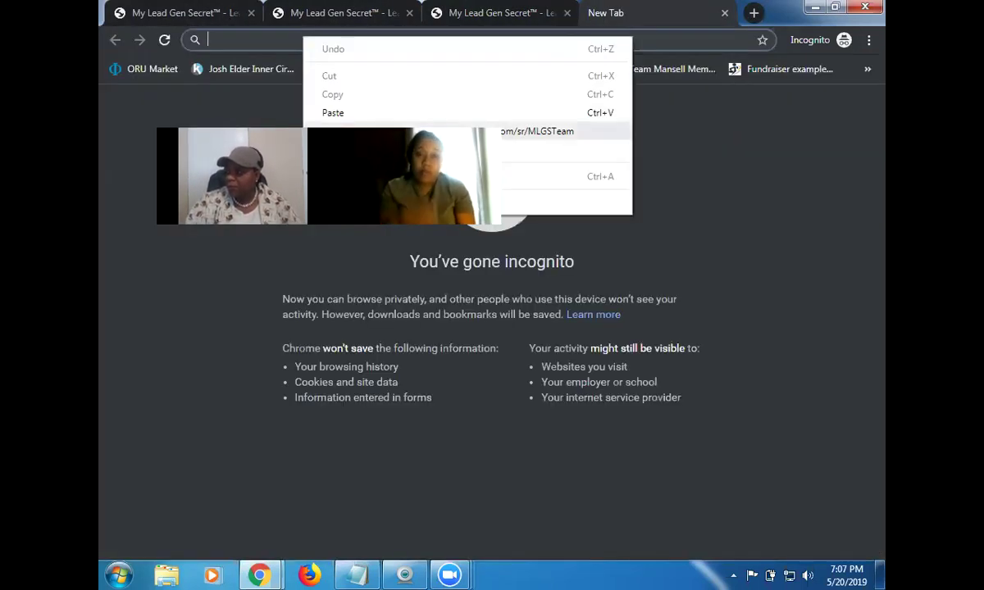
pyautogui.click(361, 132)
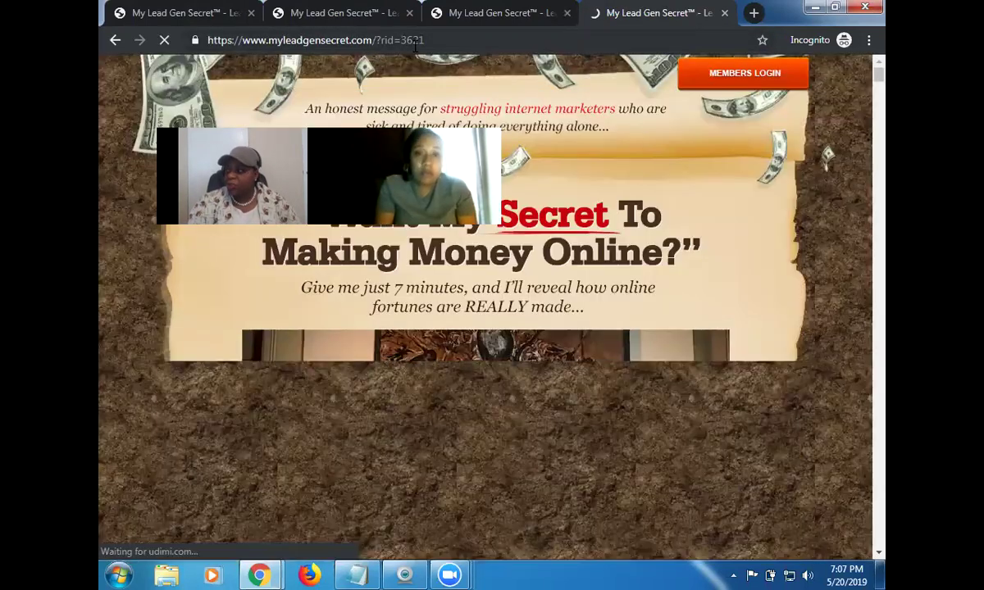
pyautogui.click(221, 12)
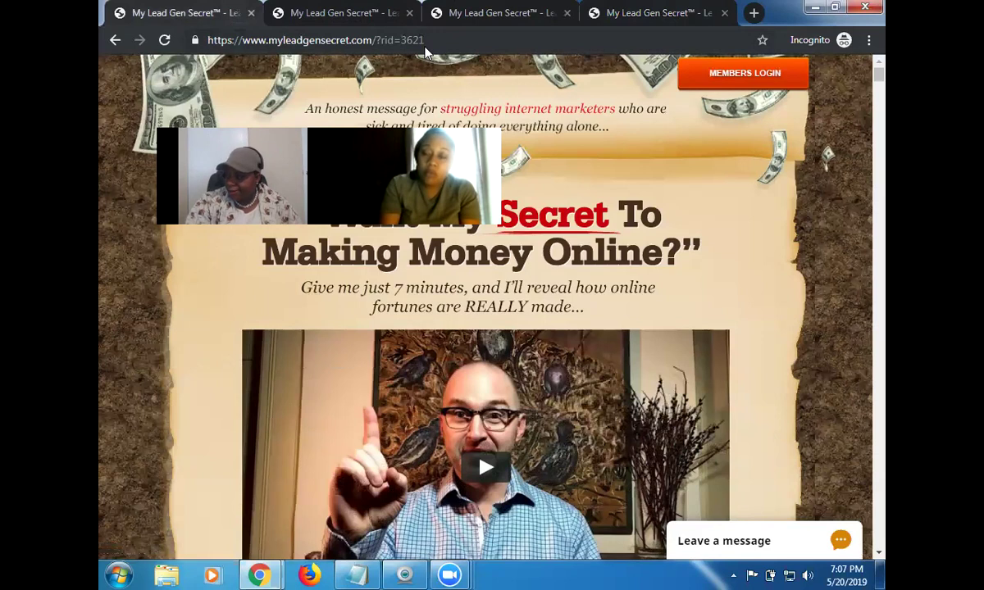
# Back in the portal, reload Link Rotators, dismiss the tour offer, and view the MLGS Team rotator.
pyautogui.moveTo(259, 575)
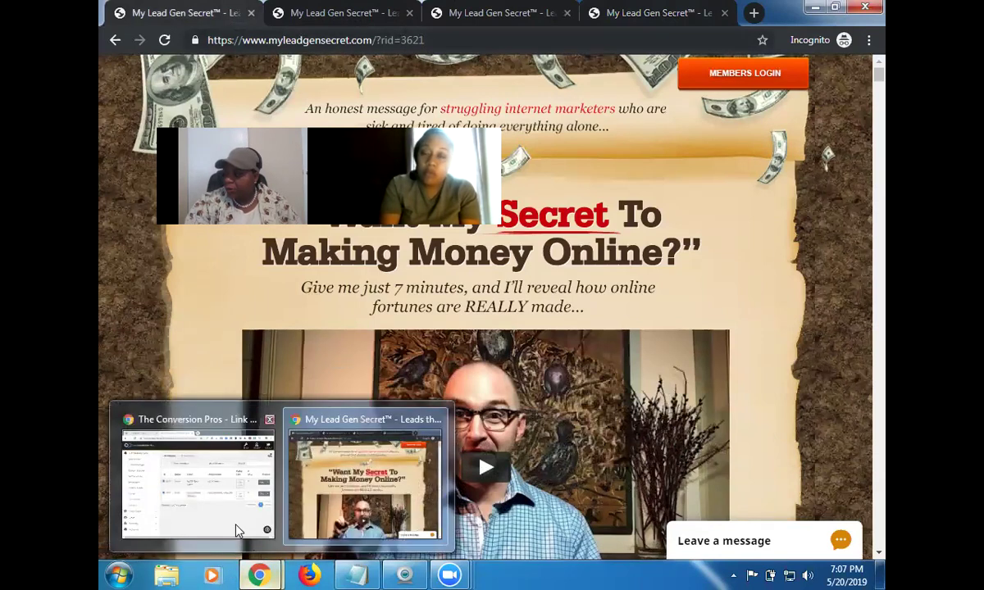
pyautogui.click(237, 530)
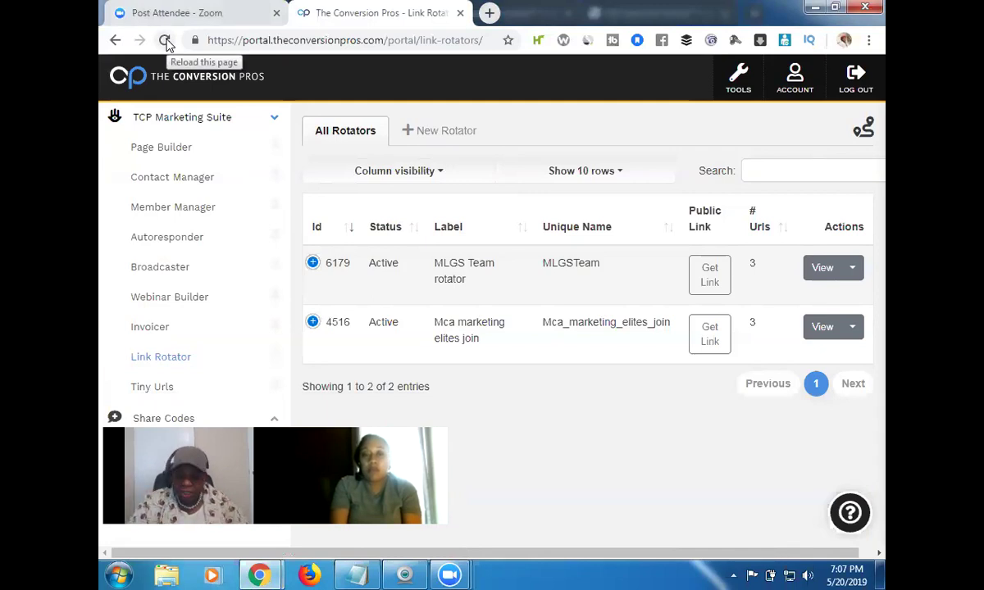
pyautogui.click(165, 41)
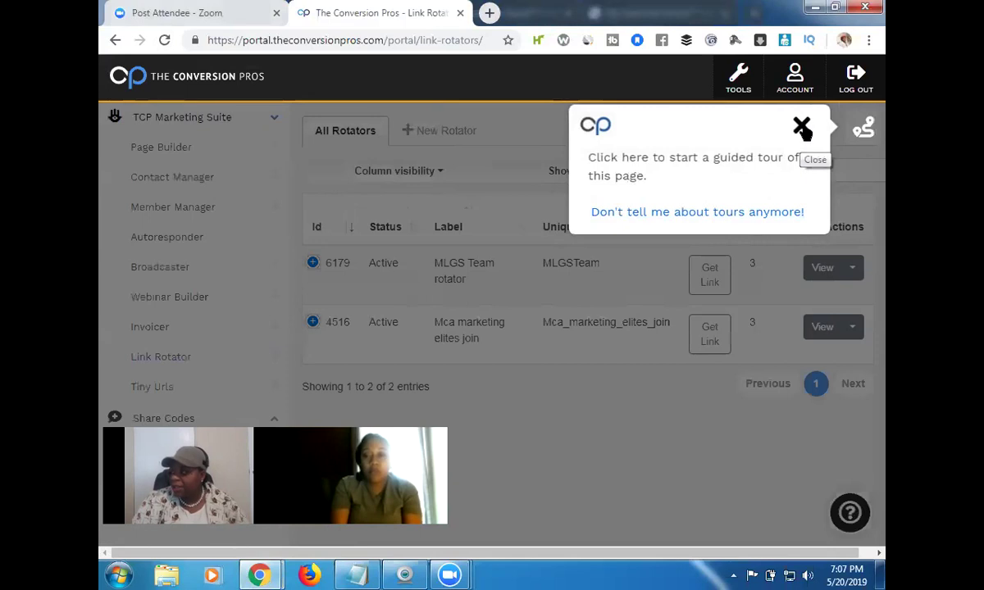
pyautogui.click(802, 127)
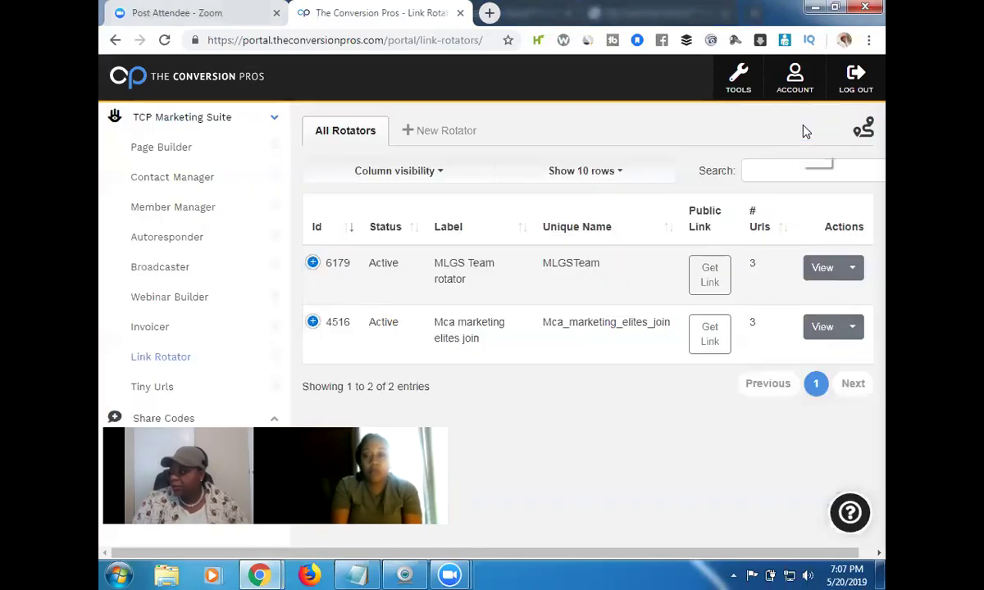
pyautogui.click(820, 271)
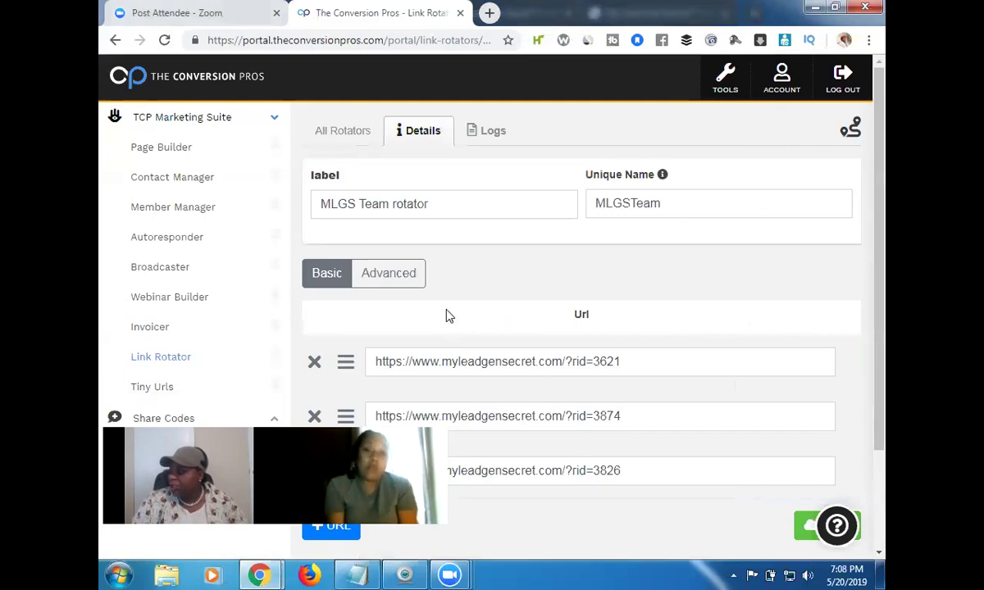
pyautogui.click(399, 279)
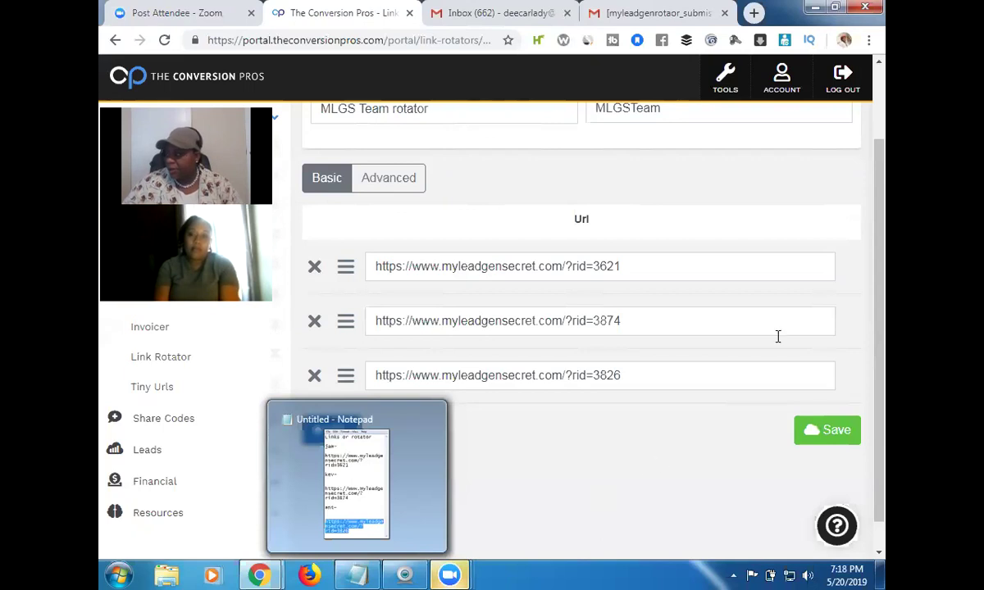
pyautogui.moveTo(886, 217); pyautogui.dragTo(885, 161)
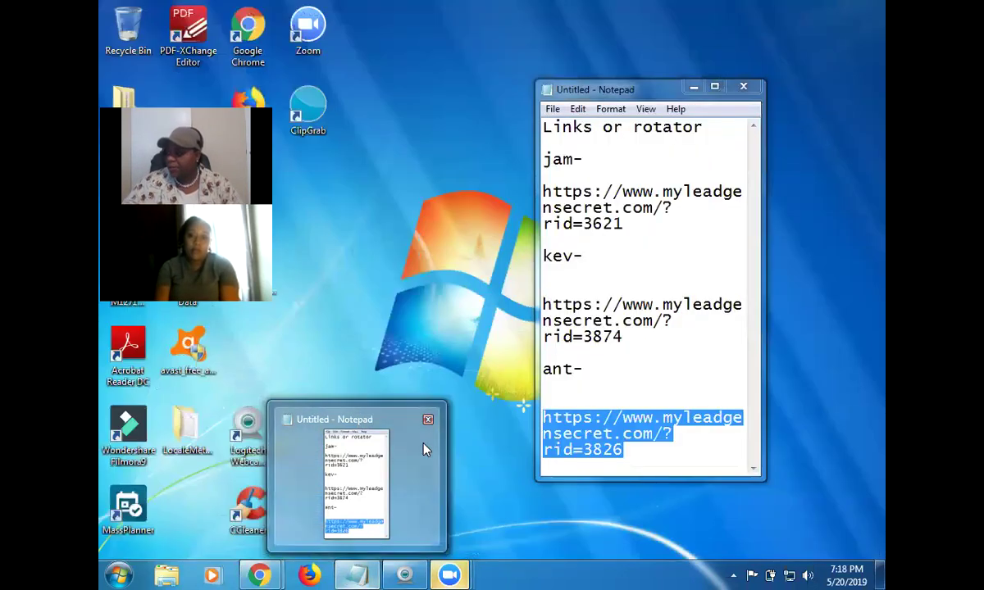
pyautogui.click(418, 449)
pyautogui.click(694, 87)
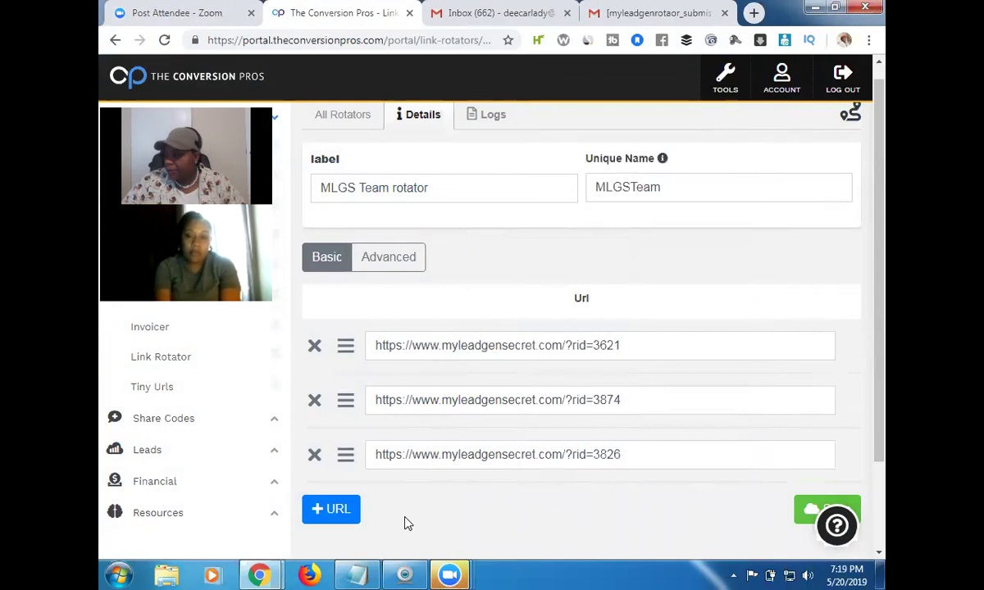
pyautogui.moveTo(357, 575)
pyautogui.click(369, 499)
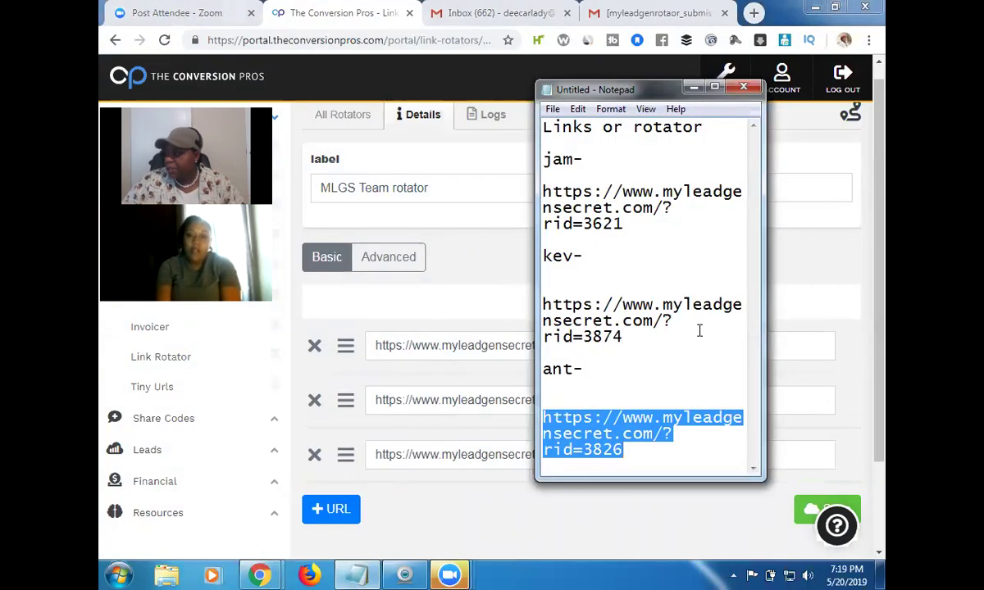
pyautogui.moveTo(623, 337); pyautogui.dragTo(544, 297)
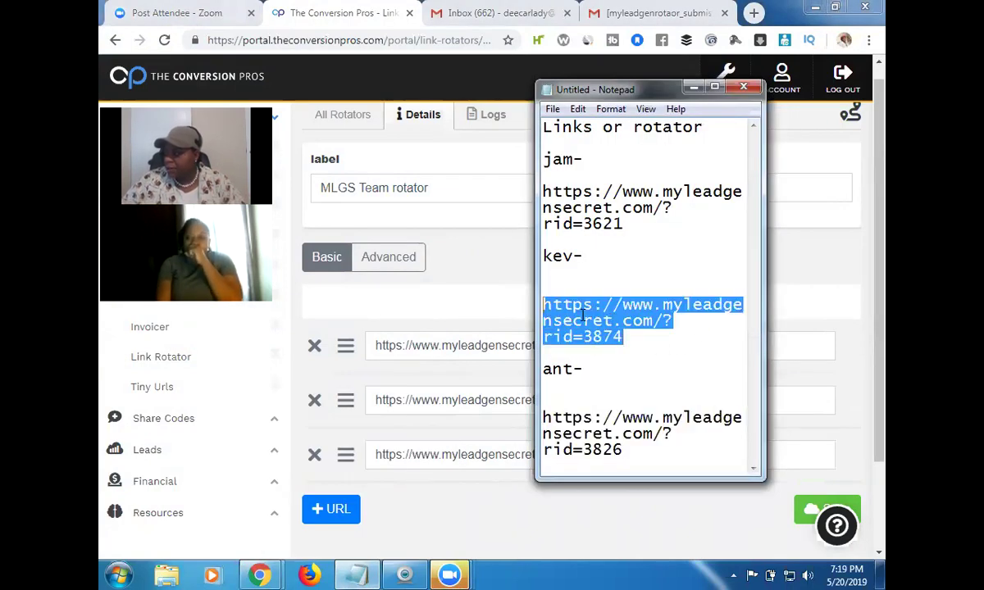
pyautogui.rightClick(578, 321)
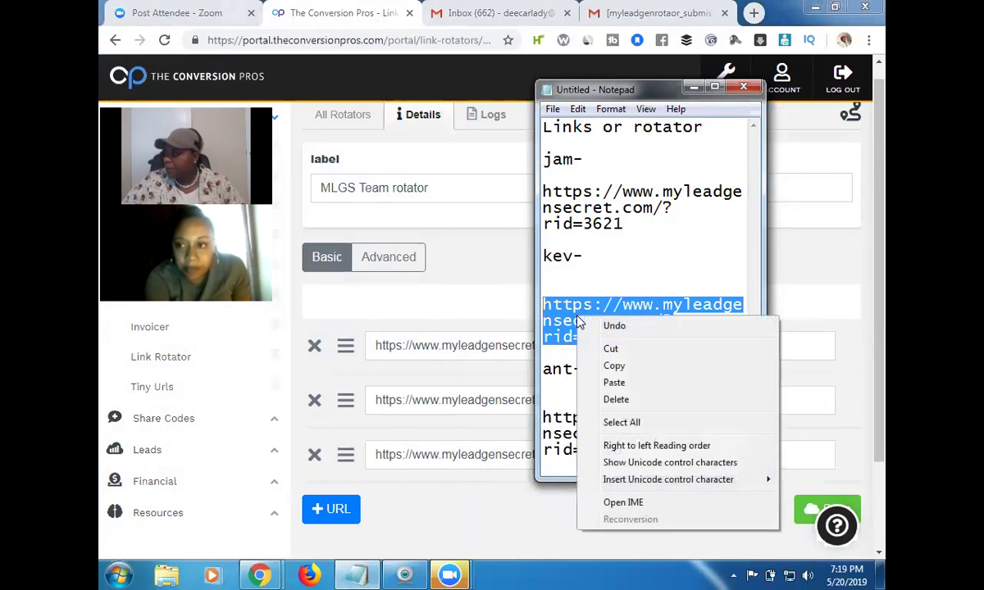
pyautogui.click(614, 366)
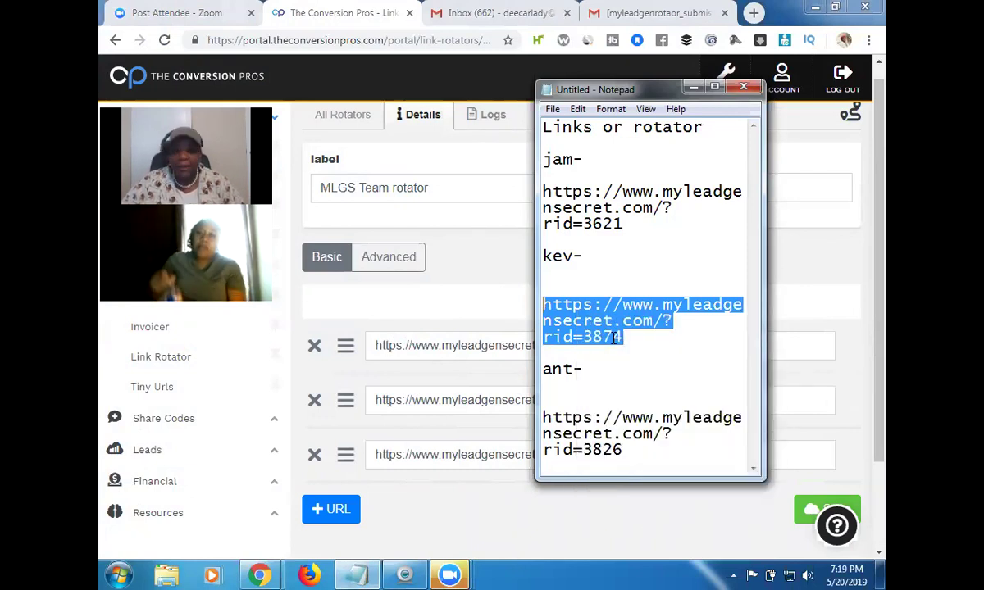
pyautogui.click(694, 87)
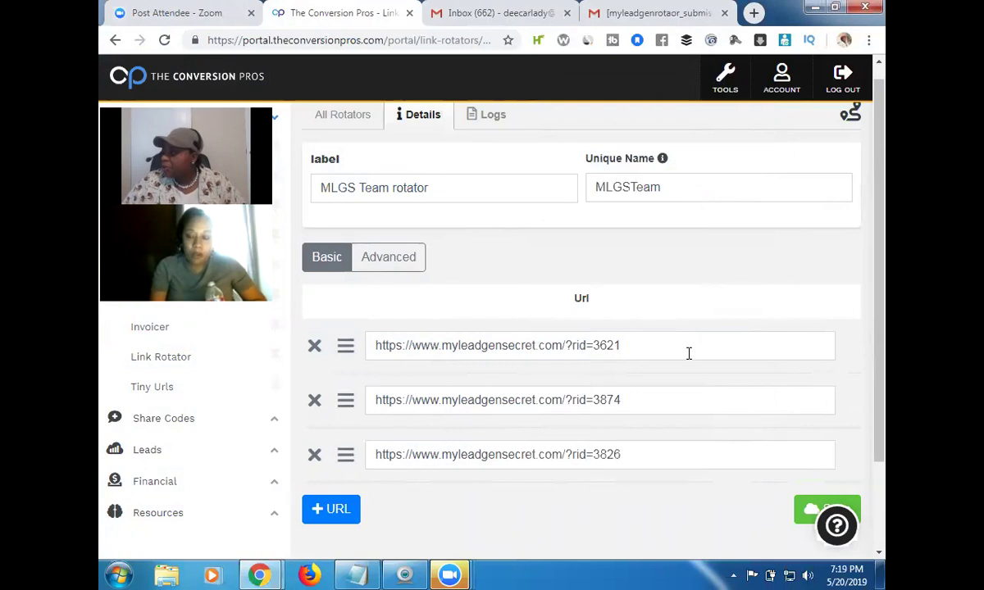
pyautogui.moveTo(884, 286); pyautogui.dragTo(885, 337)
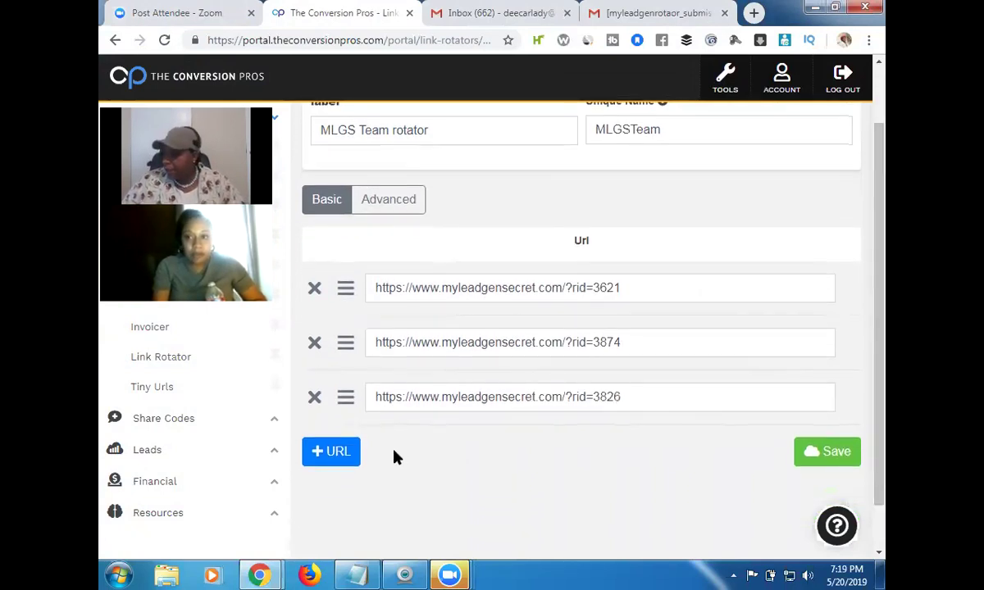
pyautogui.click(338, 455)
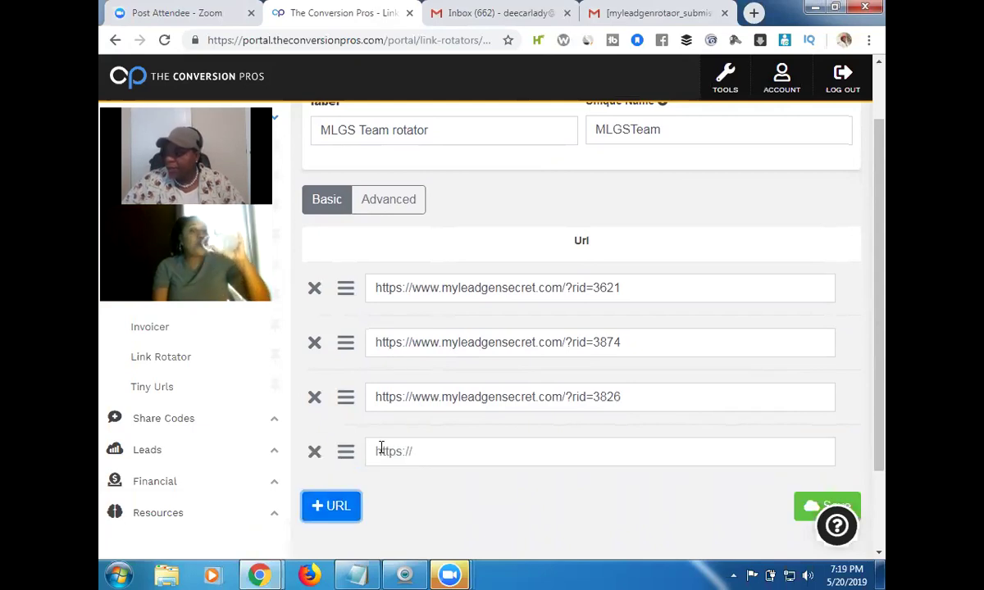
pyautogui.click(381, 450)
pyautogui.rightClick(380, 450)
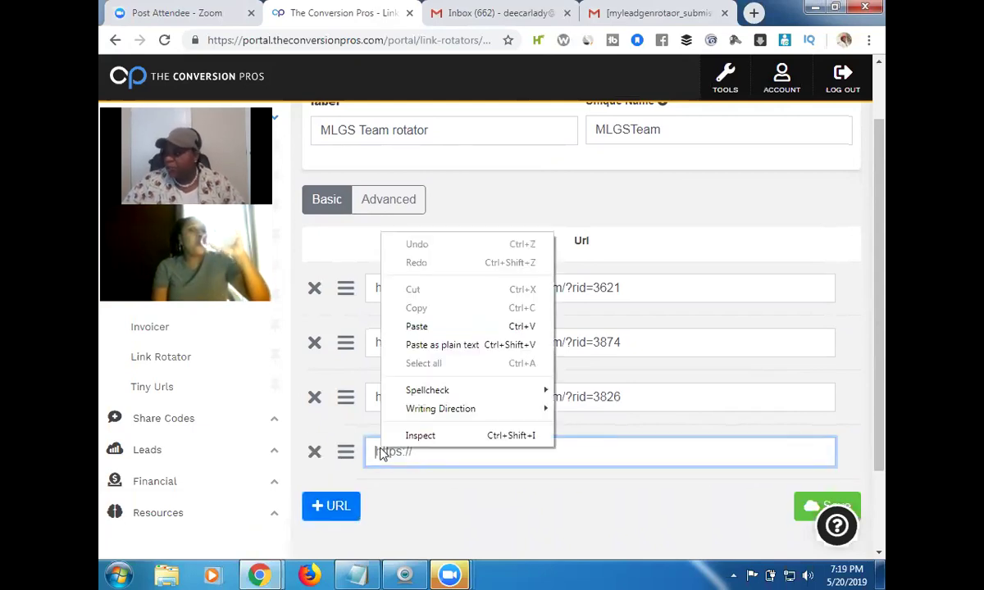
pyautogui.click(422, 331)
pyautogui.moveTo(879, 268); pyautogui.dragTo(869, 327)
pyautogui.click(837, 425)
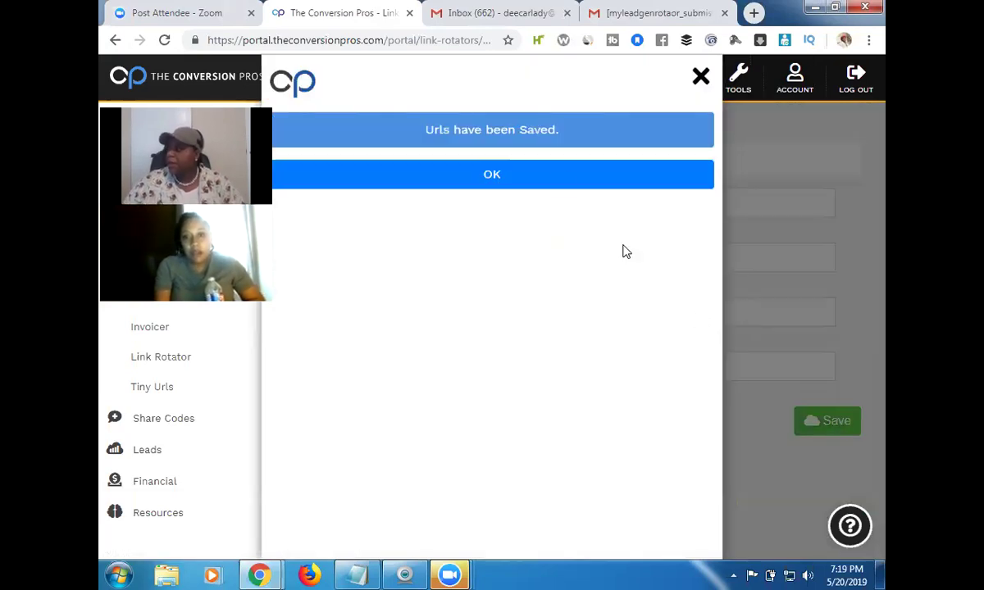
pyautogui.click(519, 174)
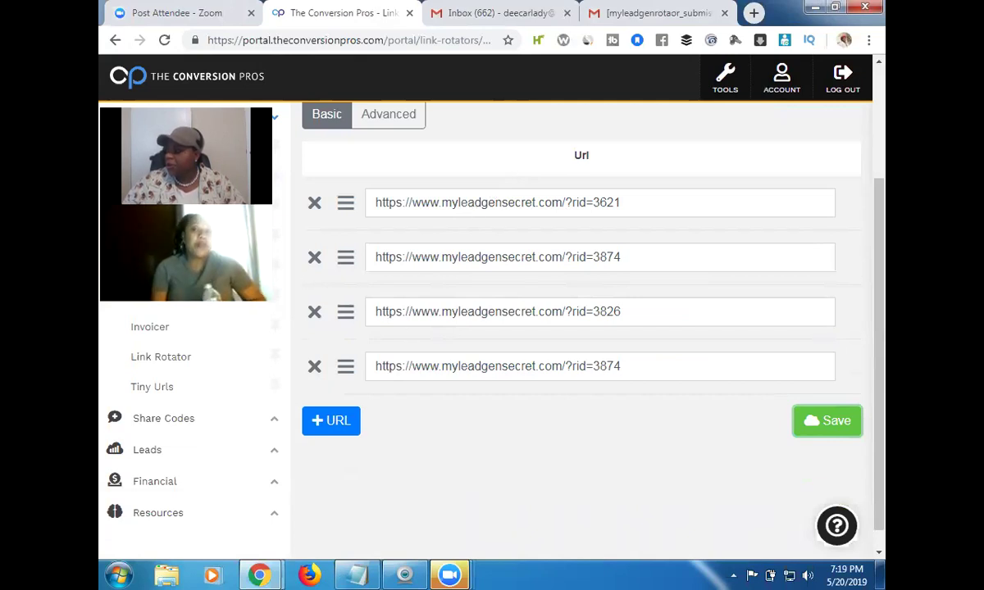
pyautogui.click(164, 41)
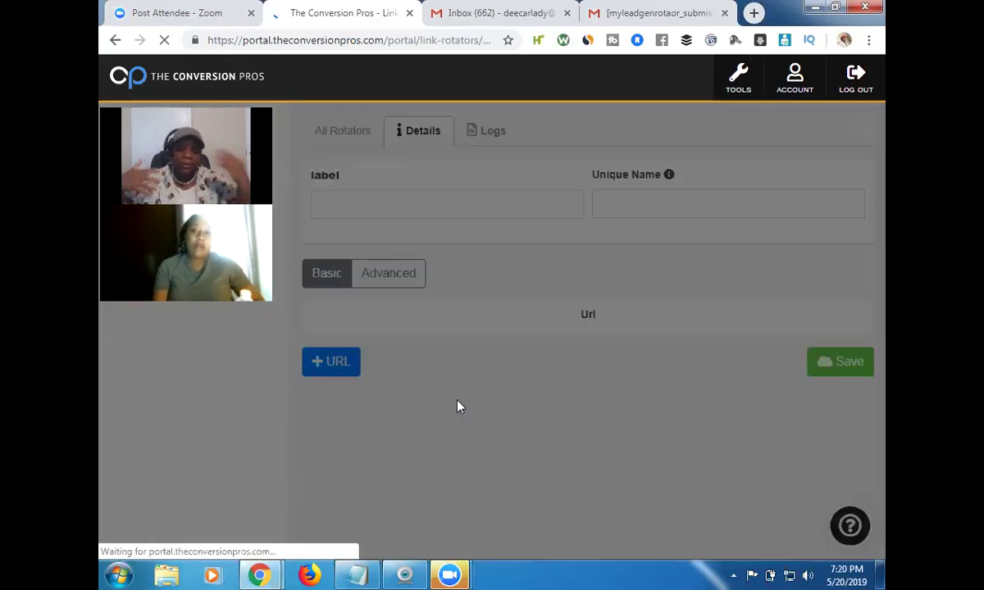
pyautogui.scroll(-2, 492, 369)
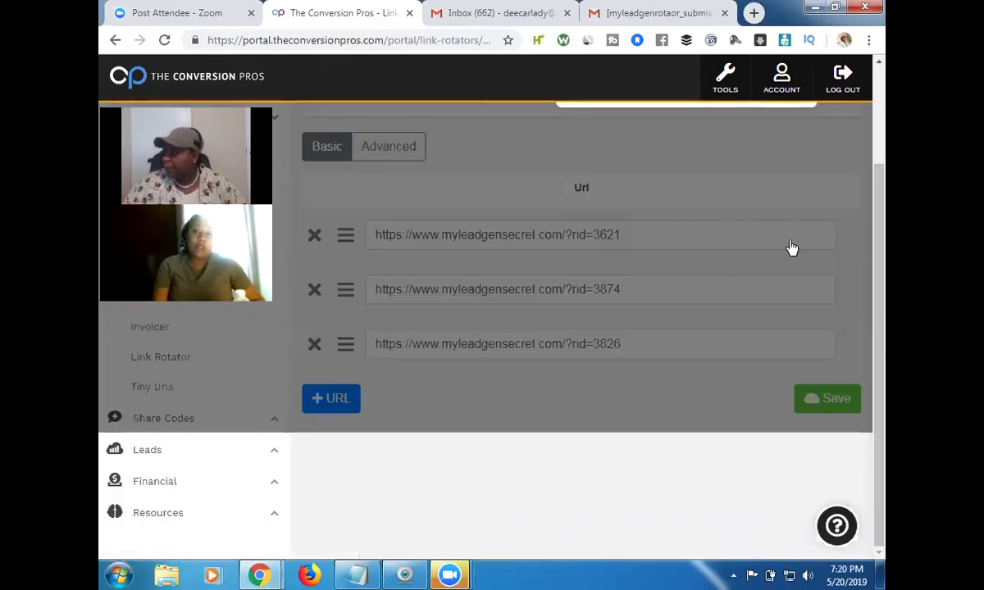
pyautogui.scroll(3, 884, 251)
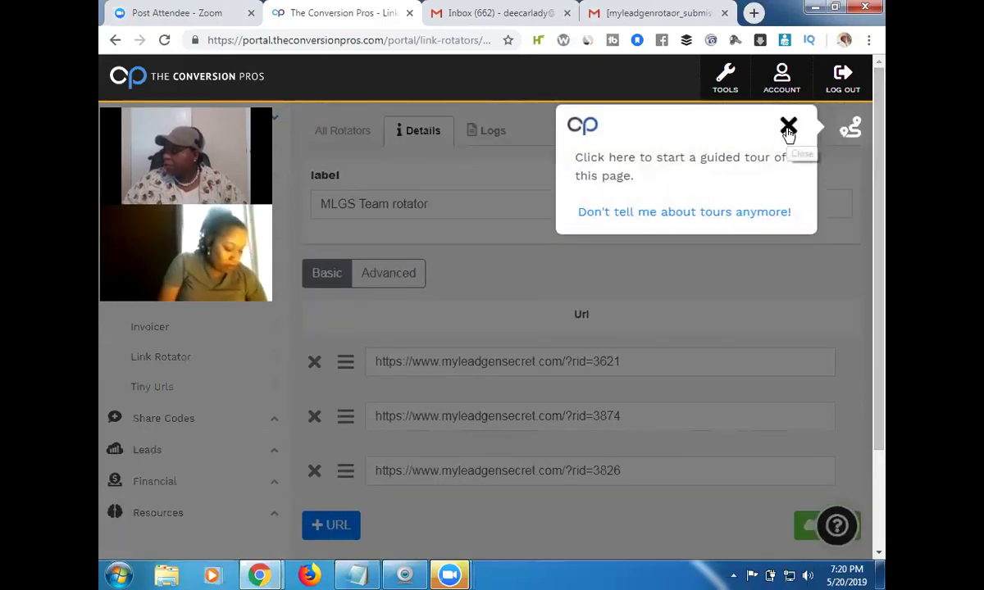
pyautogui.click(788, 126)
pyautogui.scroll(-1, 884, 244)
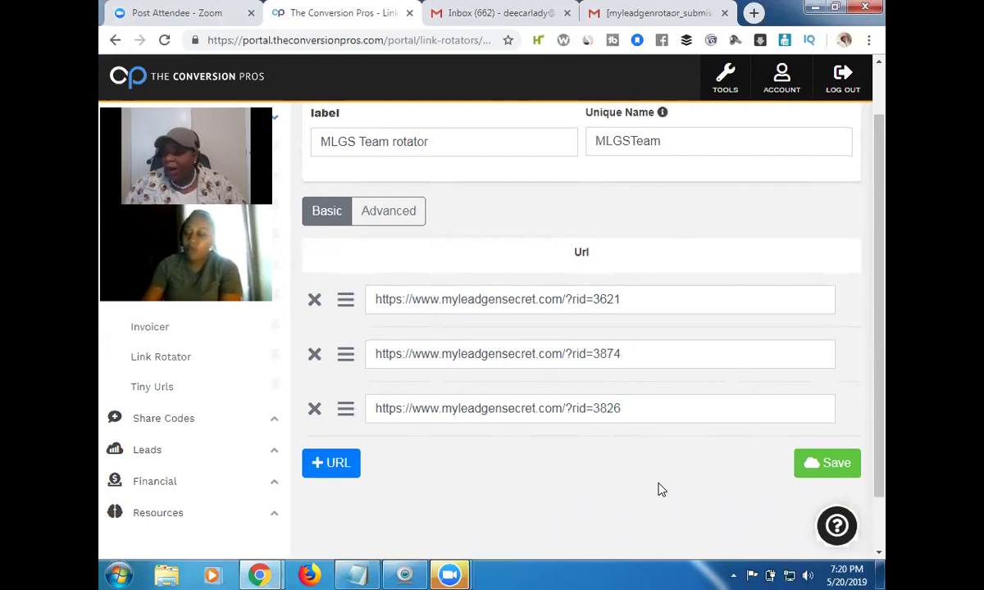
# Turn on Advanced to show each URL's Active status, HW, Cycle Hits and Hits Received.
pyautogui.click(394, 212)
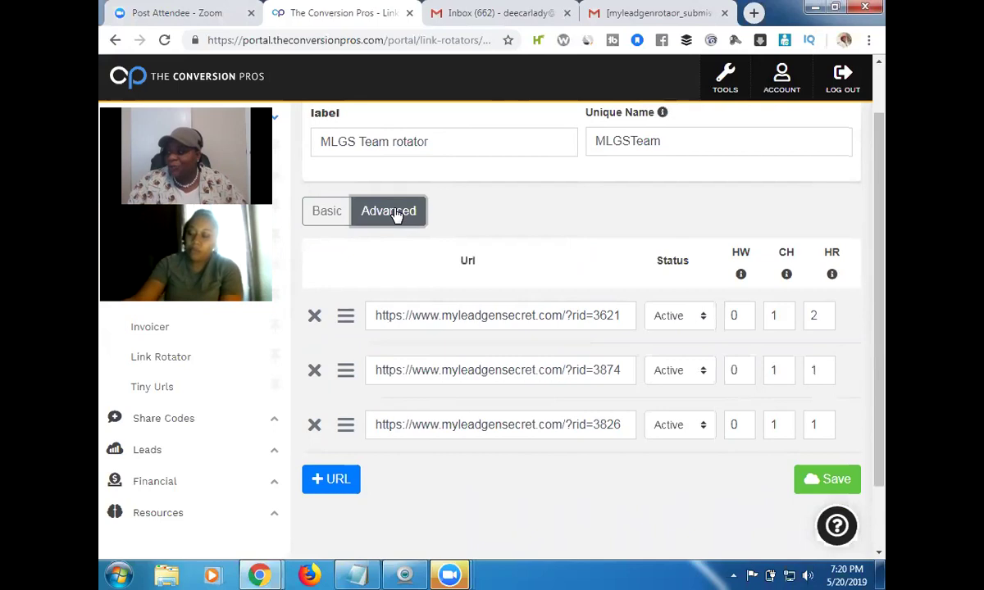